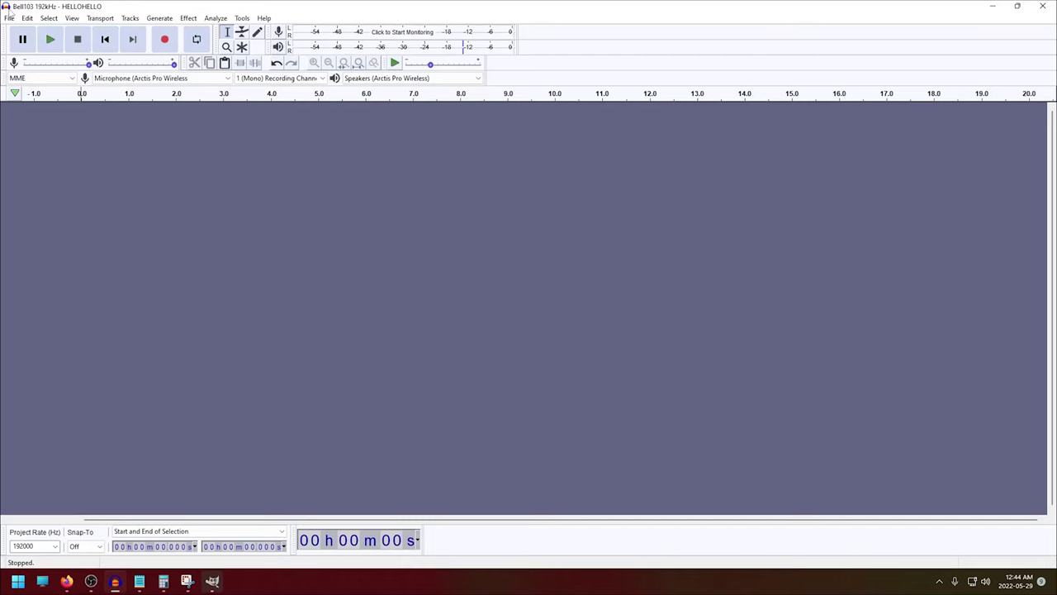
Open the Bell103 192kHz - HELLOHELLO recording.
click(10, 18)
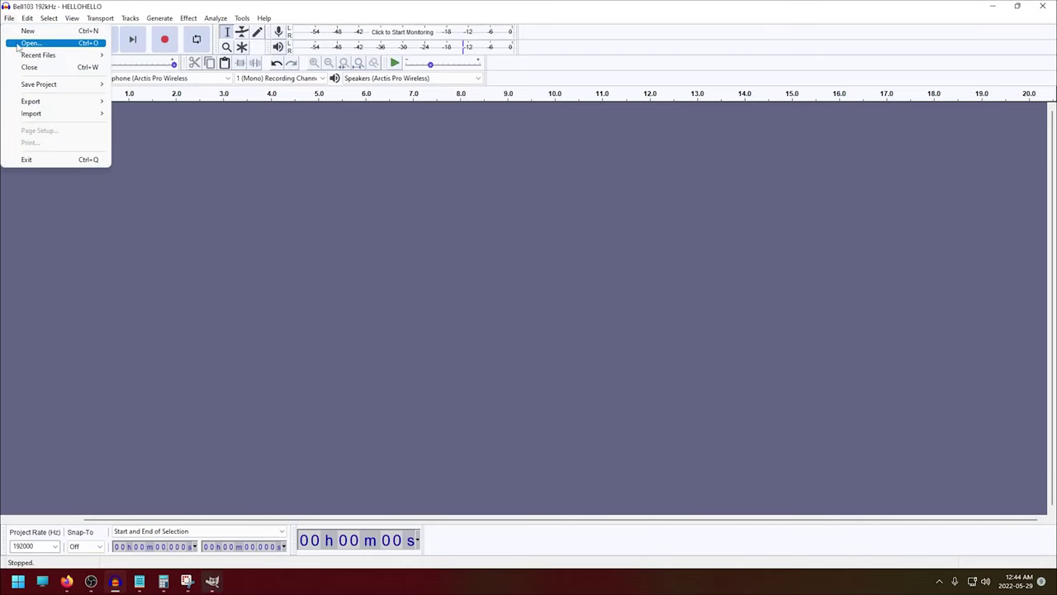
click(18, 46)
click(101, 90)
double_click(101, 90)
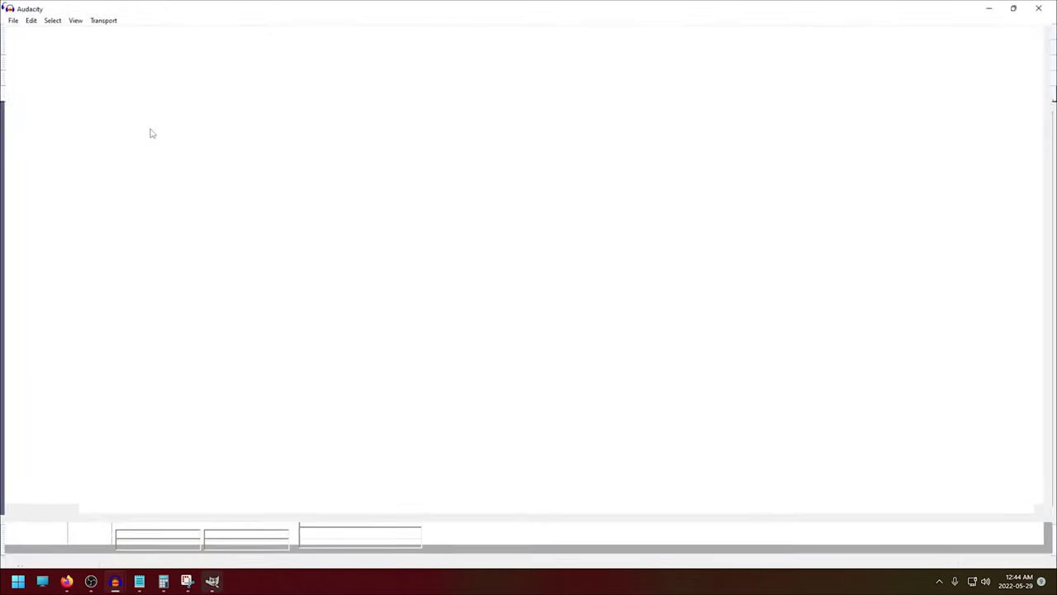
Select the modem audio from about 6.9 to 30.8 seconds and play it back, stopping near the end of the selection.
click(245, 152)
drag(246, 152, 835, 166)
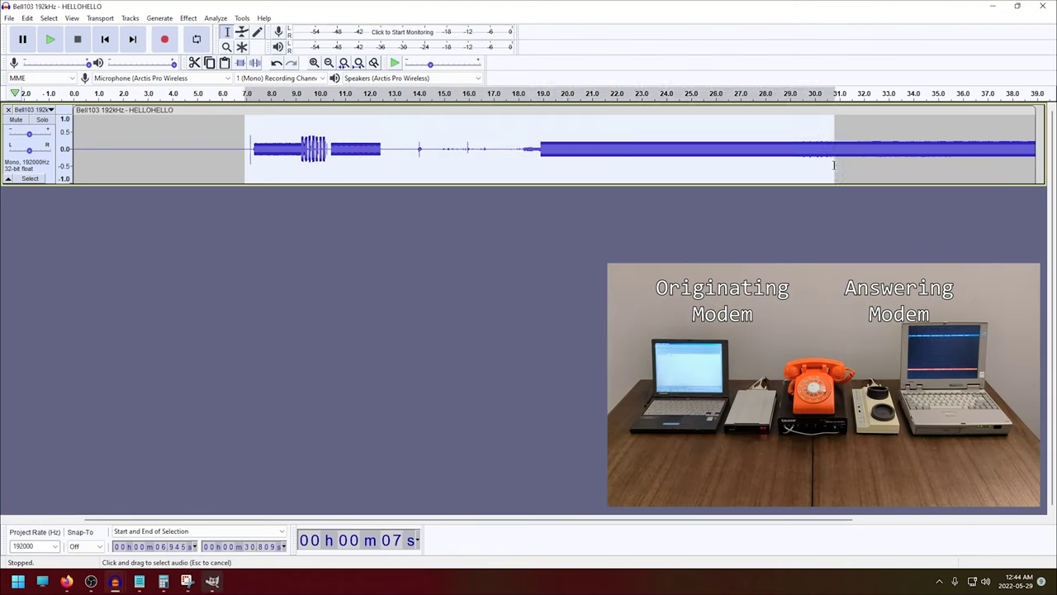
click(50, 39)
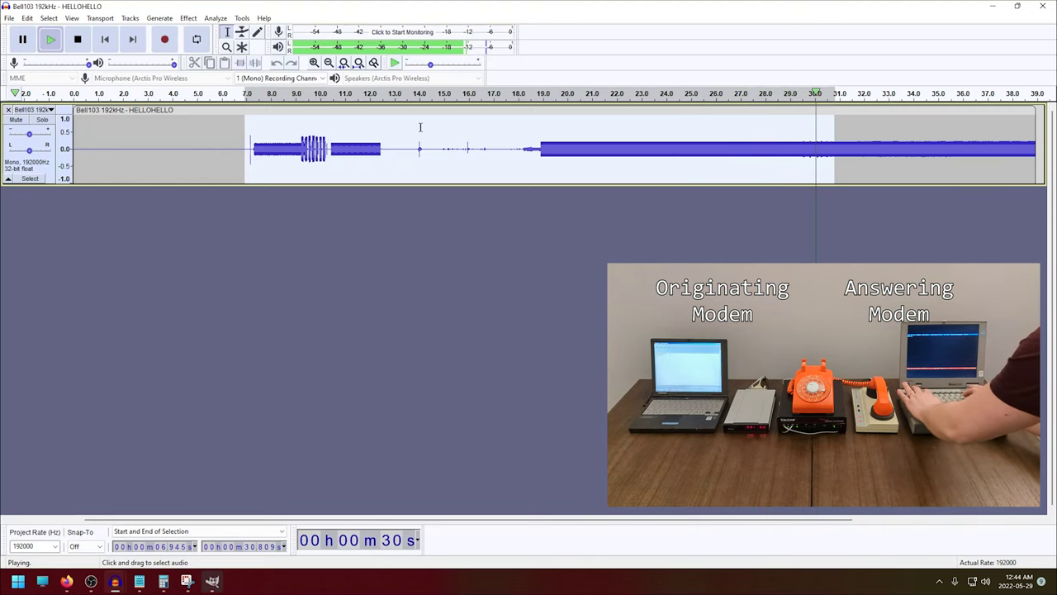
click(74, 44)
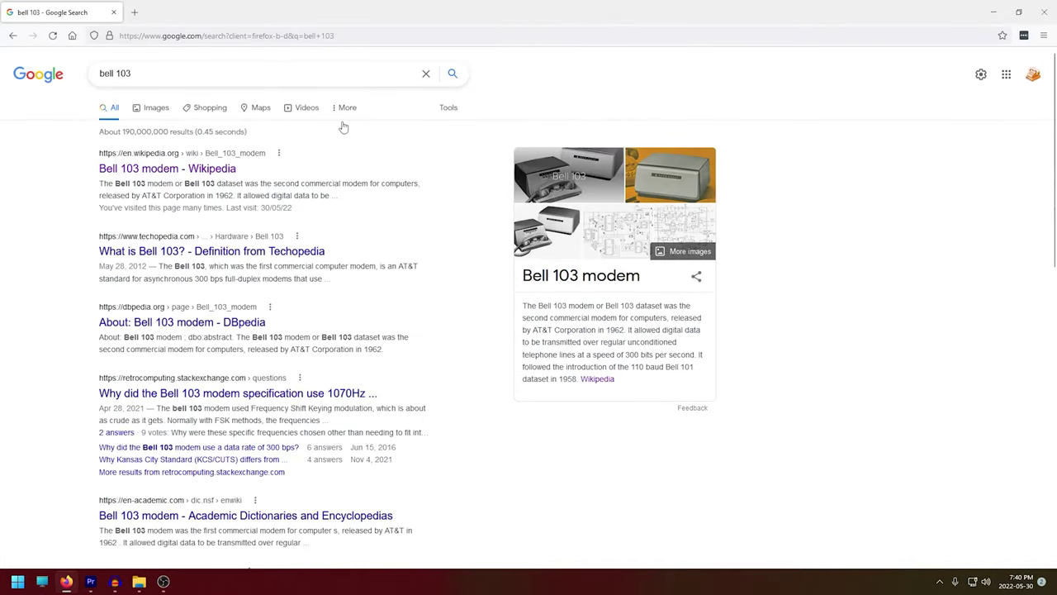
Open the Wikipedia article on the Bell 103 modem from the web search results.
click(206, 170)
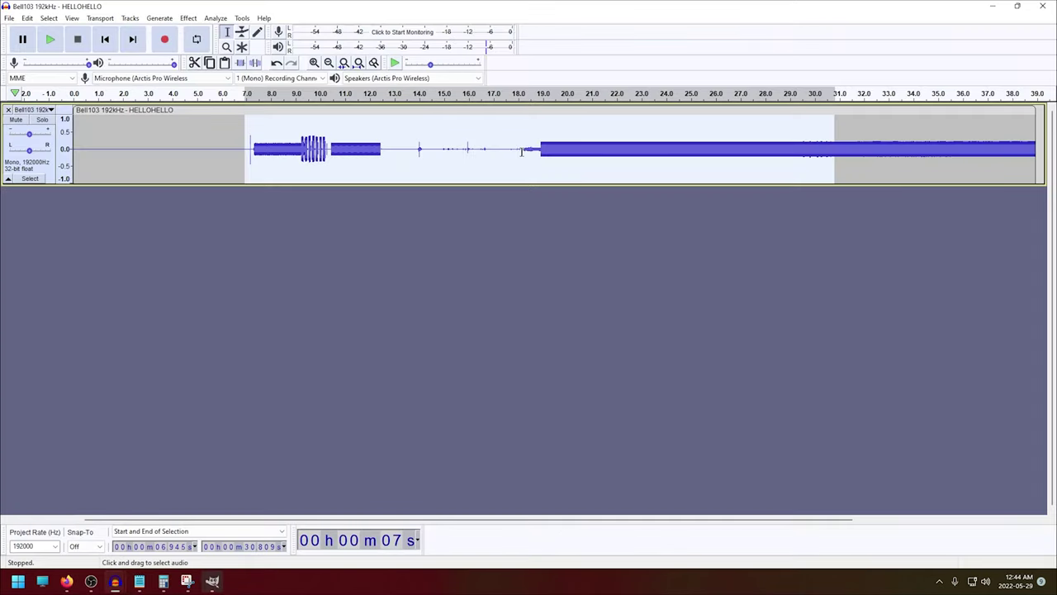
Select the quiet tone from about 18.4 to 18.9 seconds, plot its spectrum, and inspect the main peak's frequency.
drag(528, 151, 540, 151)
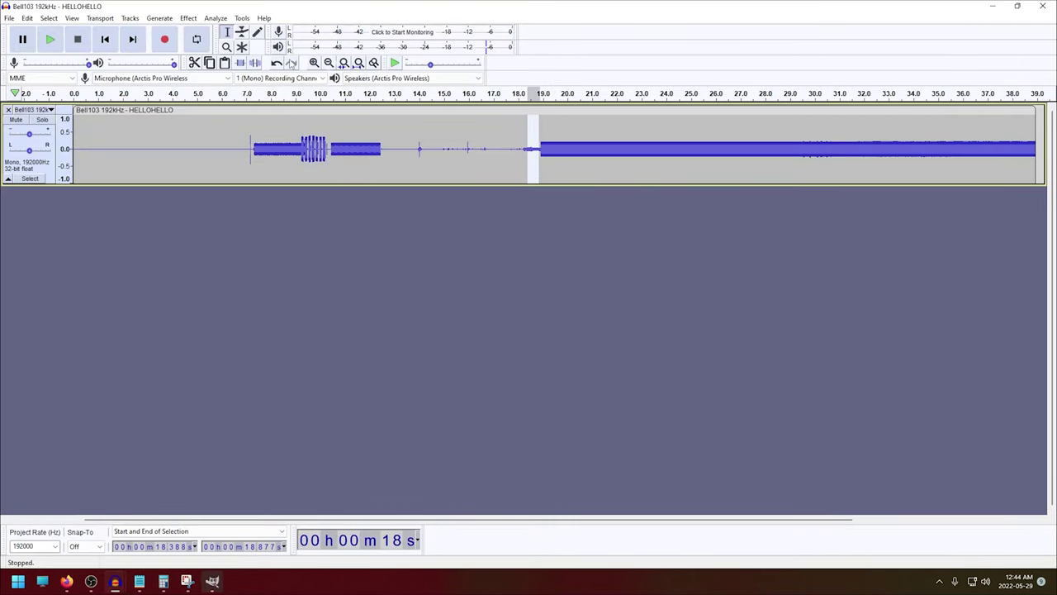
click(216, 17)
click(243, 59)
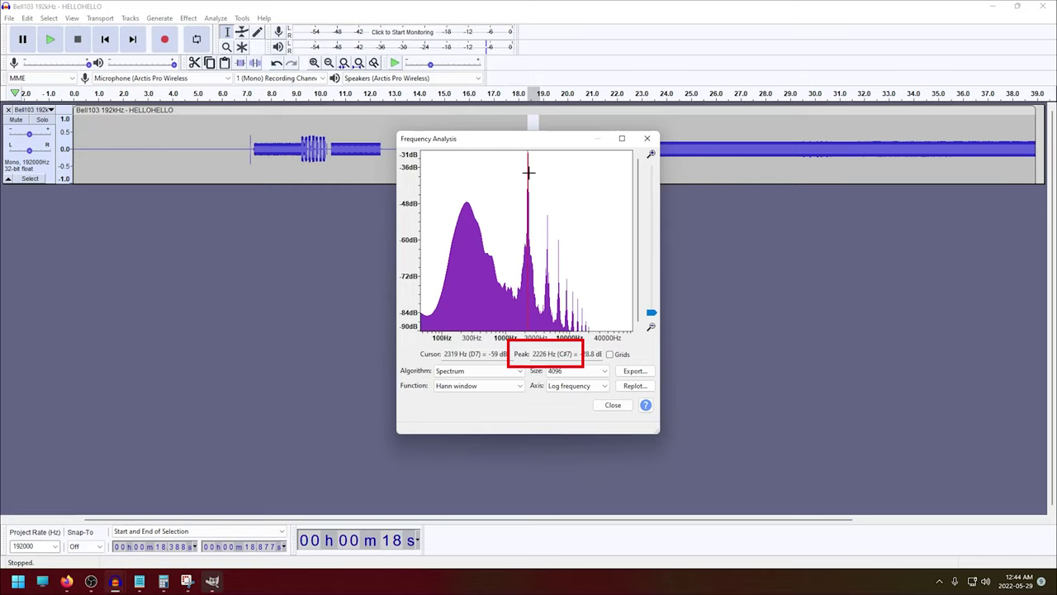
click(613, 405)
Plot the spectrum of the louder tone from about 19.1 to 20.0 seconds and compare its peak with Wikipedia's answering-station mark tone.
drag(546, 149, 567, 149)
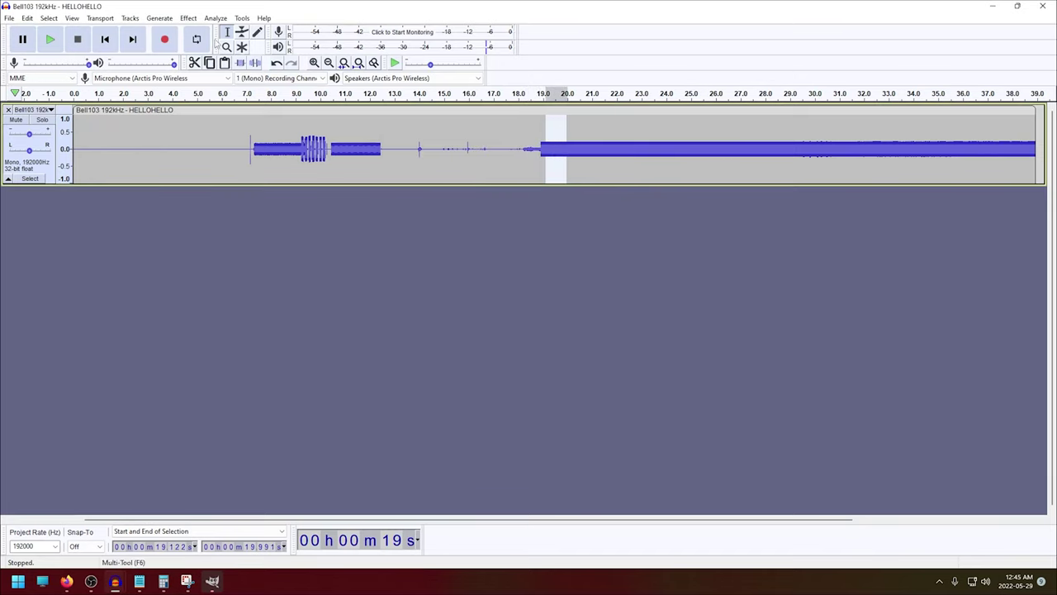
click(215, 18)
click(243, 60)
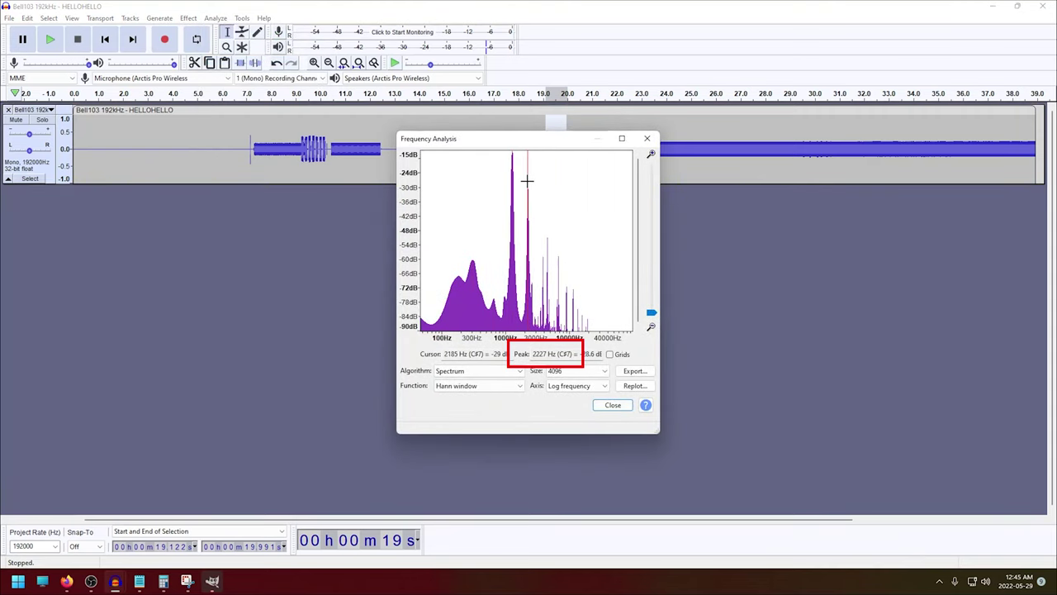
key(alt+Tab)
drag(578, 202, 599, 218)
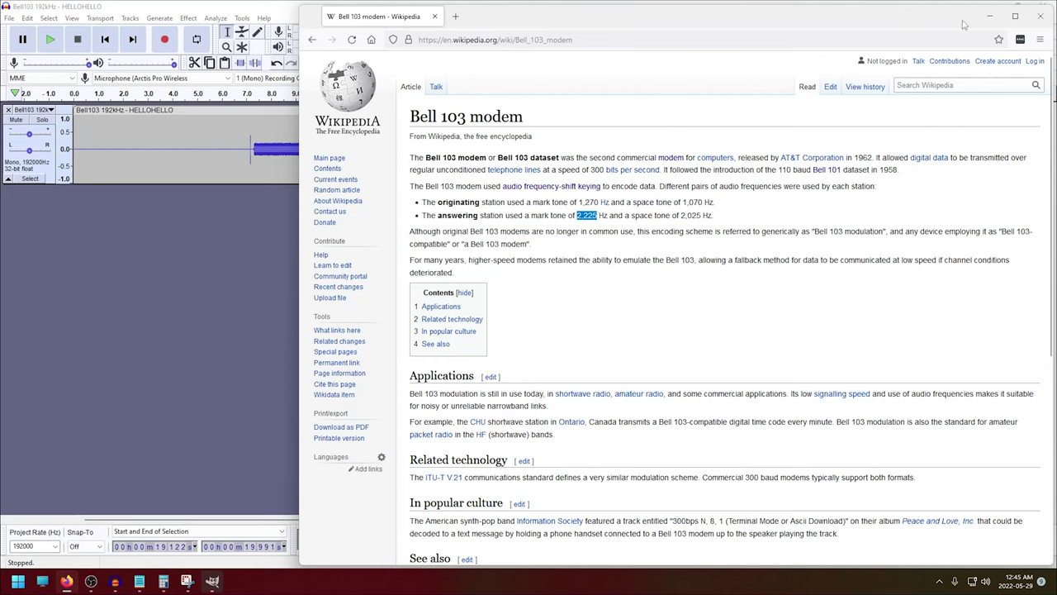
click(990, 16)
click(648, 138)
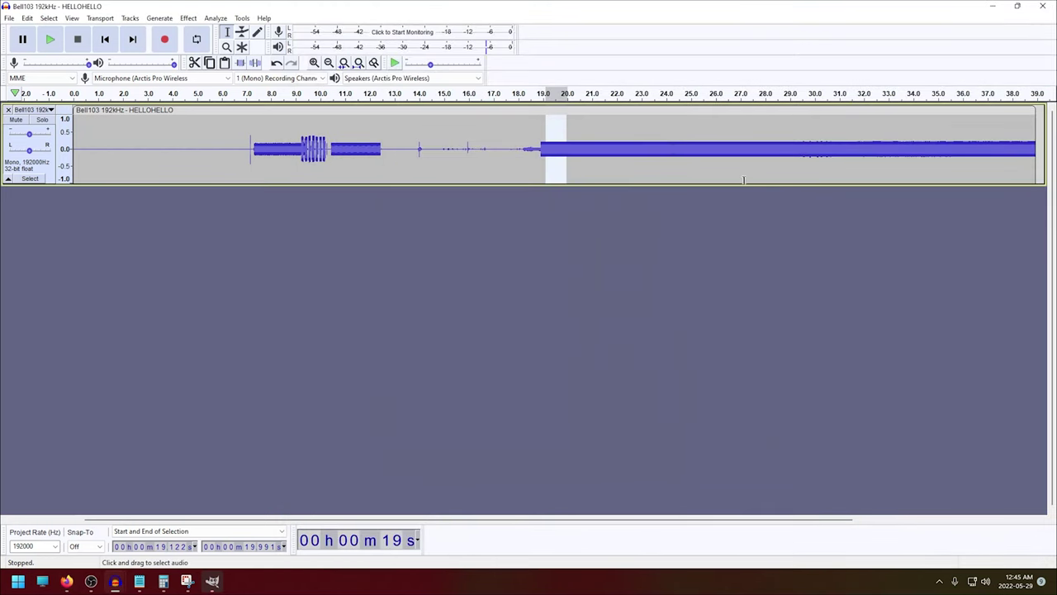
Display the track between about 23.64 and 24.01 seconds as a spectrogram and stretch its height to fill the workspace.
key(F4)
drag(584, 137, 847, 160)
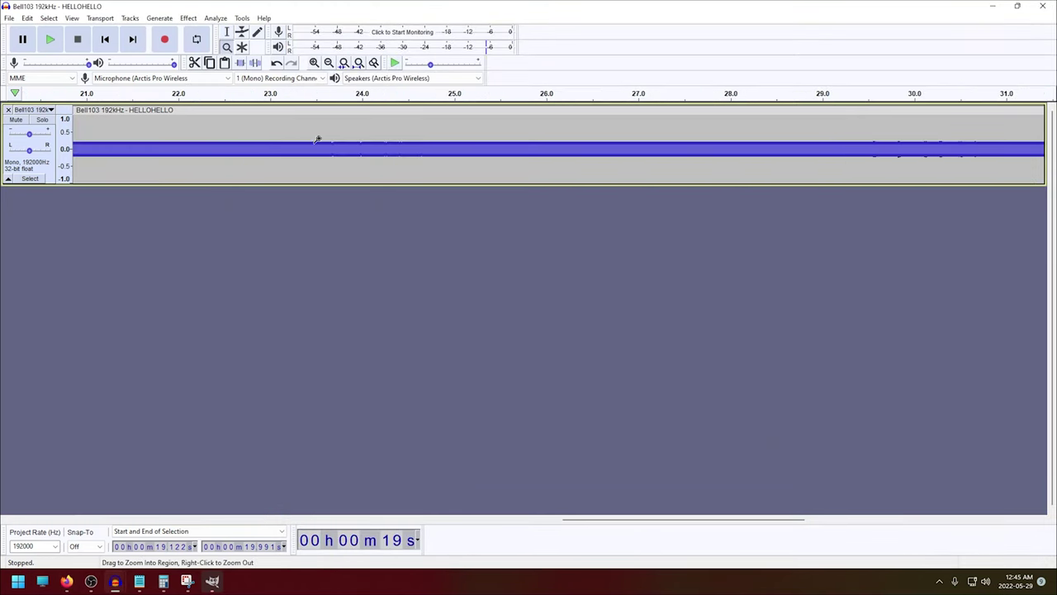
drag(317, 139, 427, 160)
drag(178, 148, 498, 163)
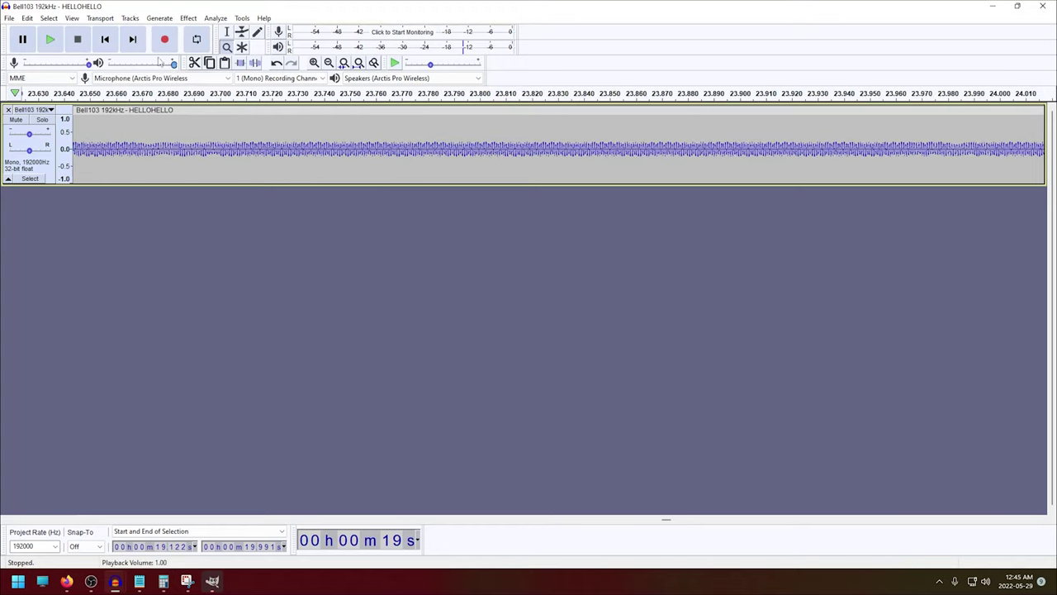
click(31, 109)
click(59, 223)
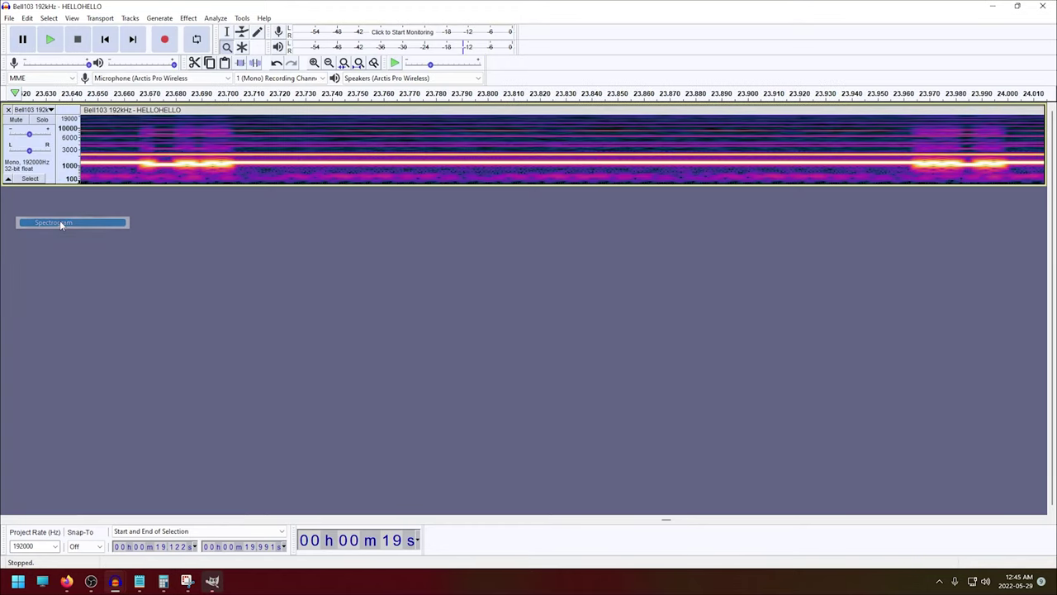
drag(165, 184, 217, 496)
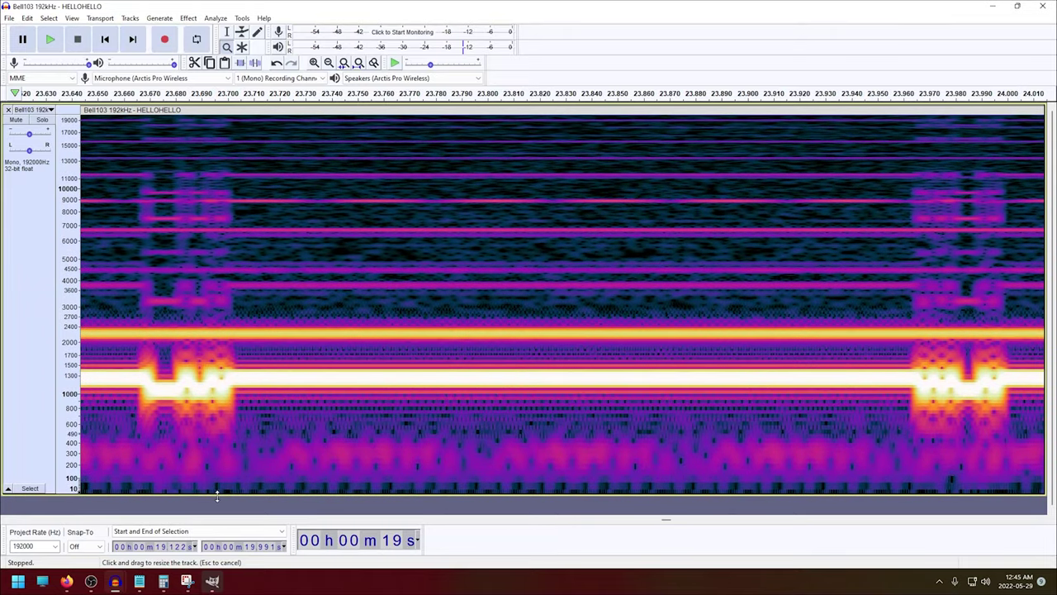
click(226, 32)
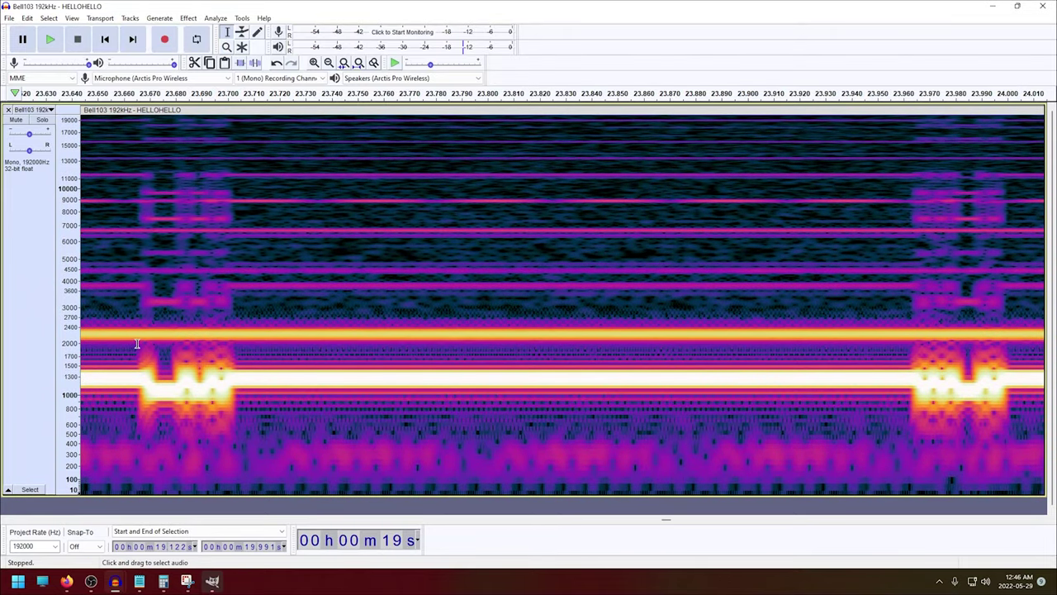
key(F4)
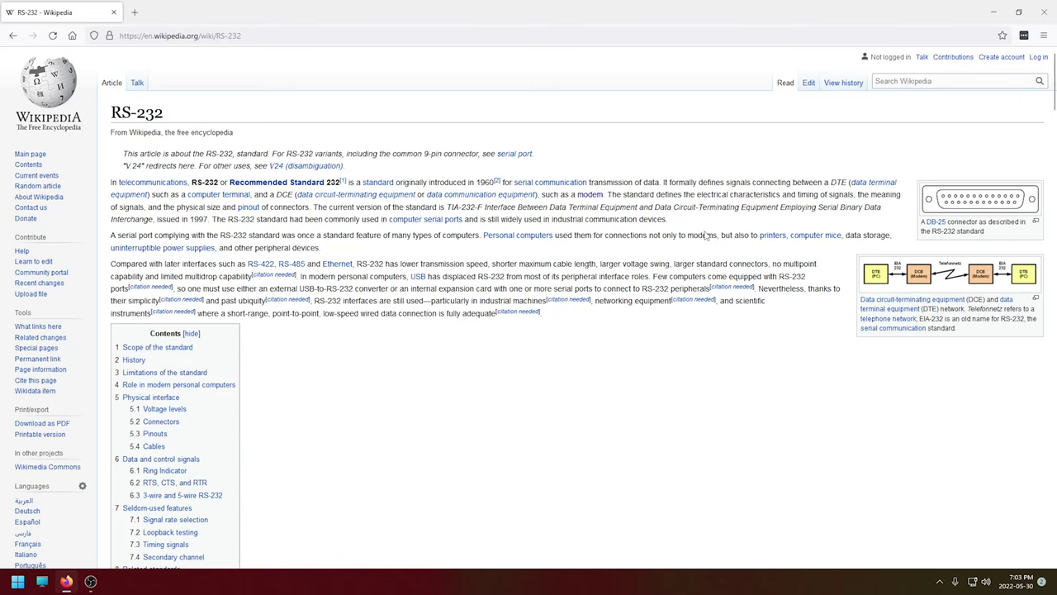
Examine the RS-232 Wikipedia article's DTE/DCE network diagram, voltage levels section, and oscilloscope trace of a character.
click(941, 278)
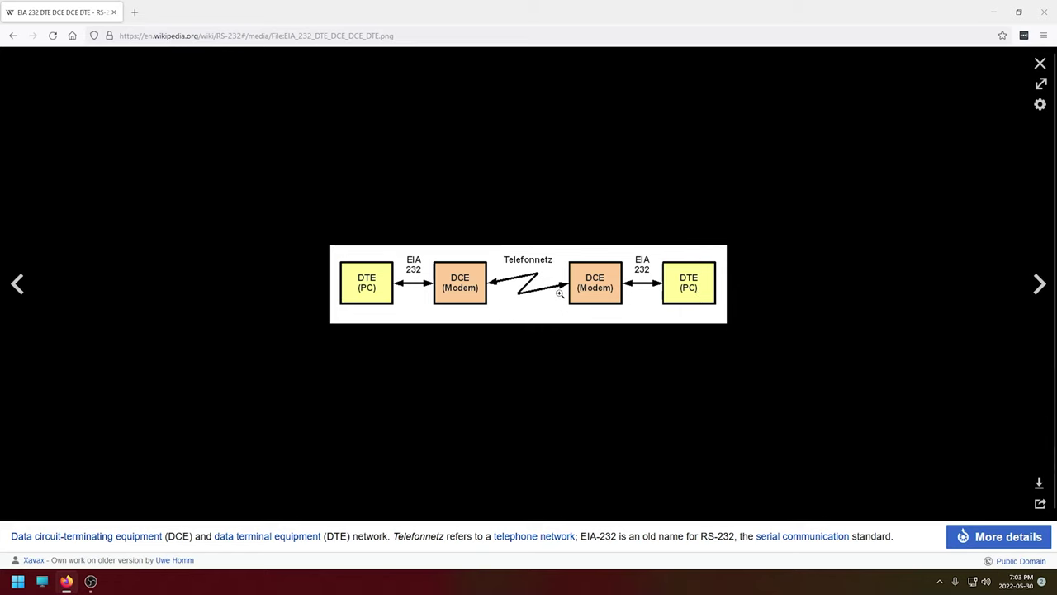
click(1040, 64)
scroll(788, 284, down, 4)
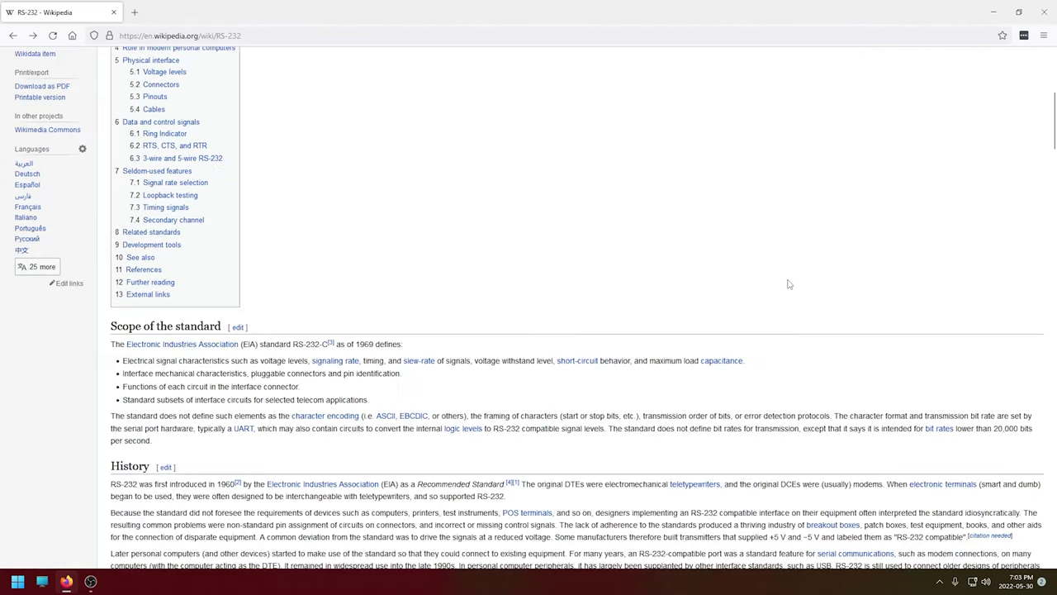
scroll(788, 285, down, 3)
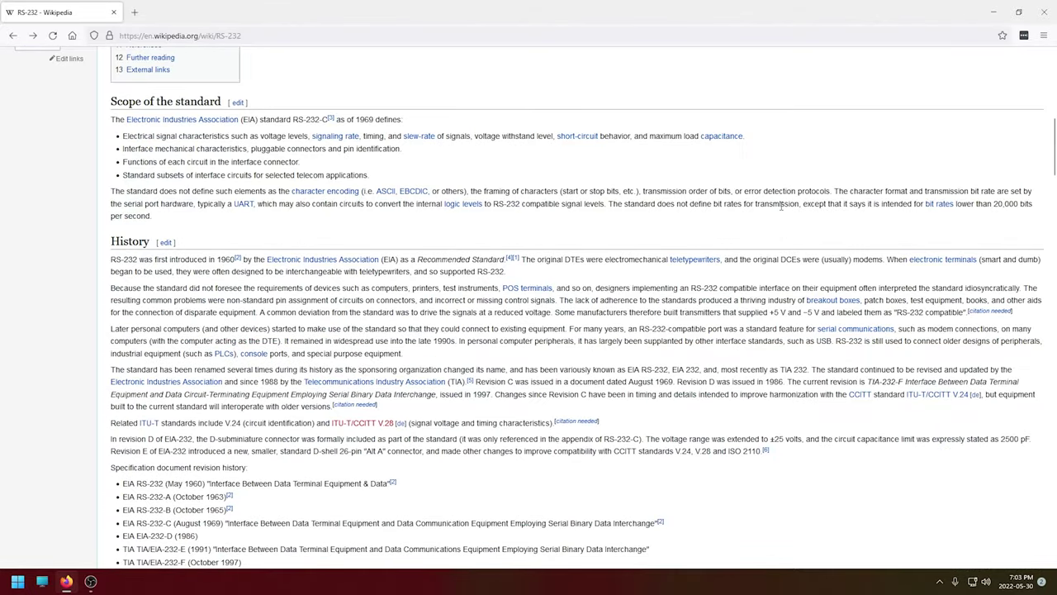
scroll(782, 207, down, 8)
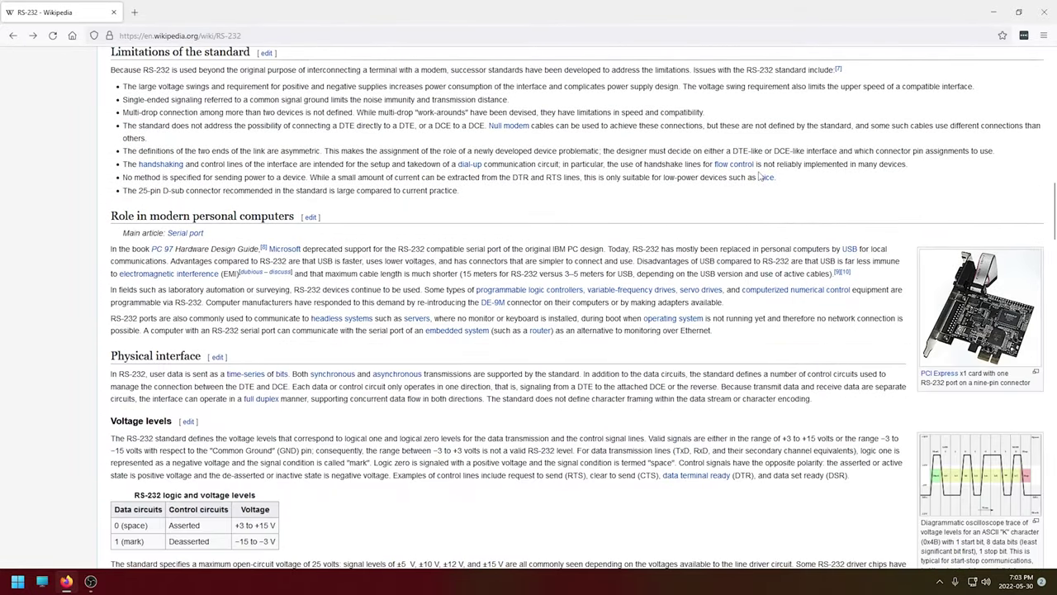
scroll(758, 175, down, 3)
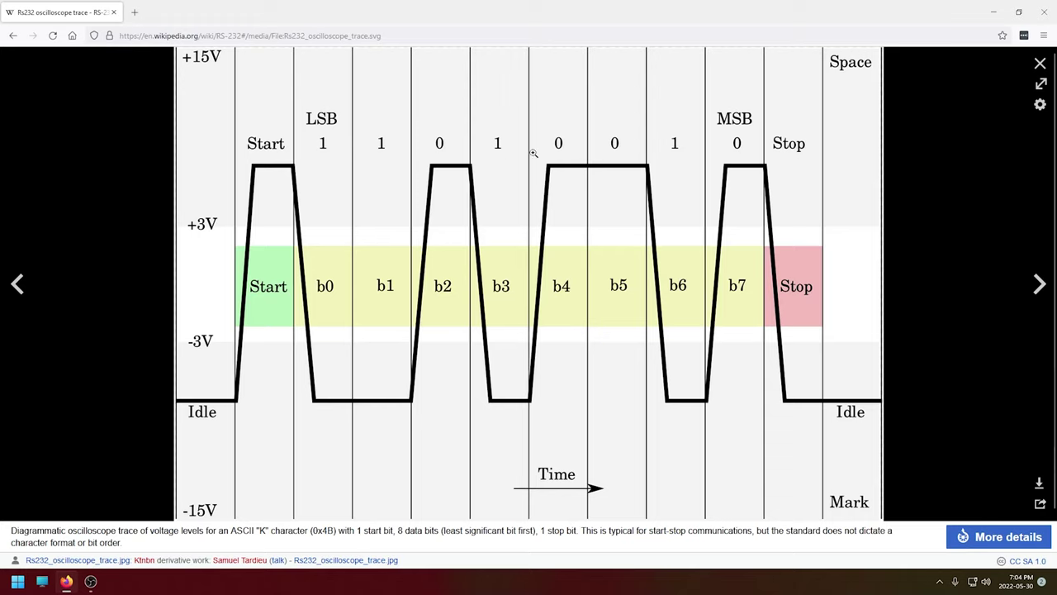
click(1041, 67)
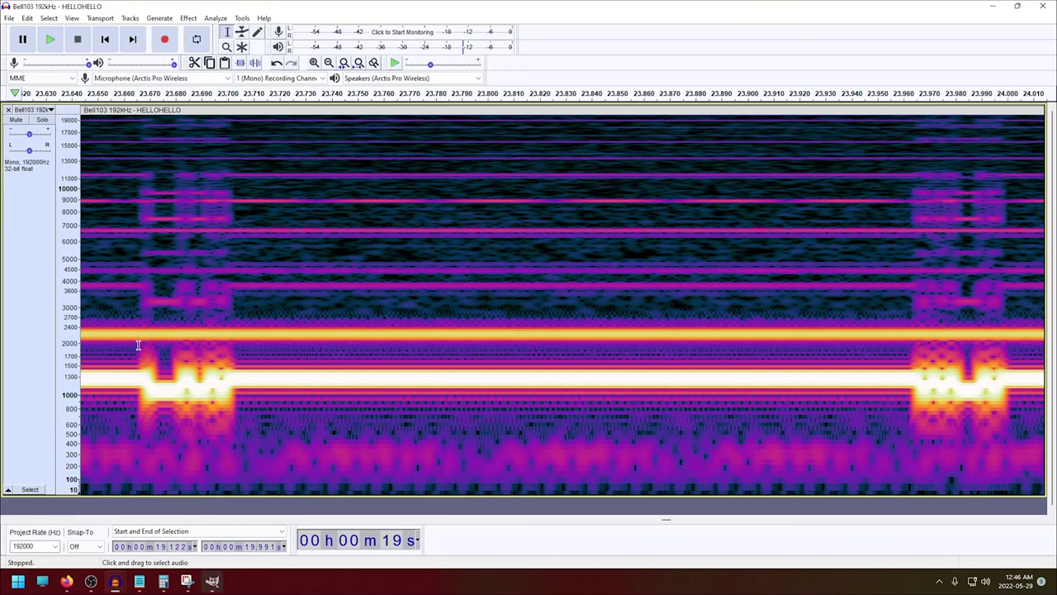
Select the first tone burst from about 23.666 to 23.703 seconds and capture its highlighted spectrogram area with Snipping Tool's rectangle mode.
drag(138, 344, 236, 418)
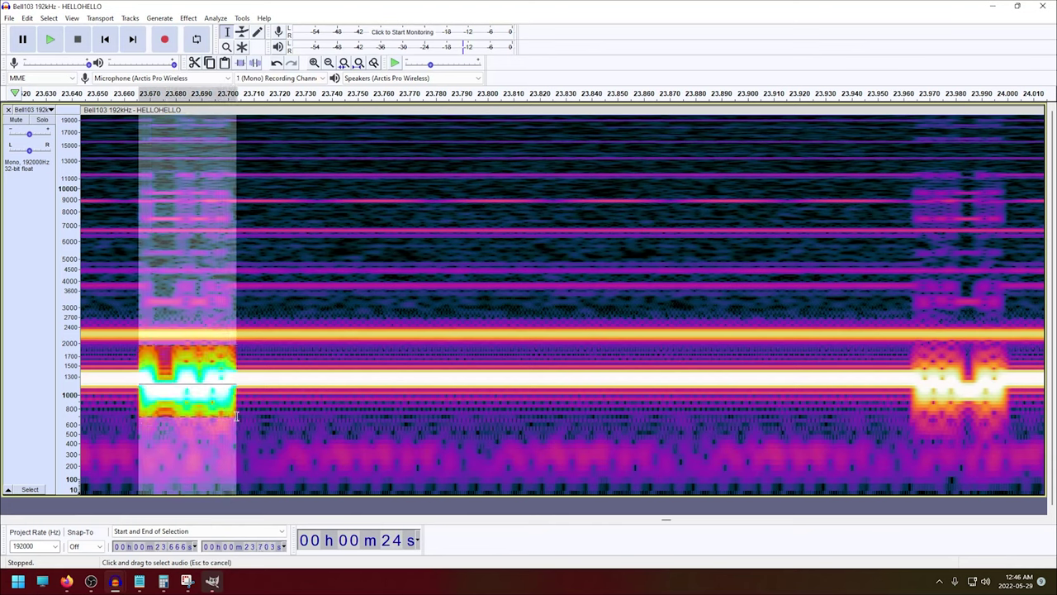
click(187, 580)
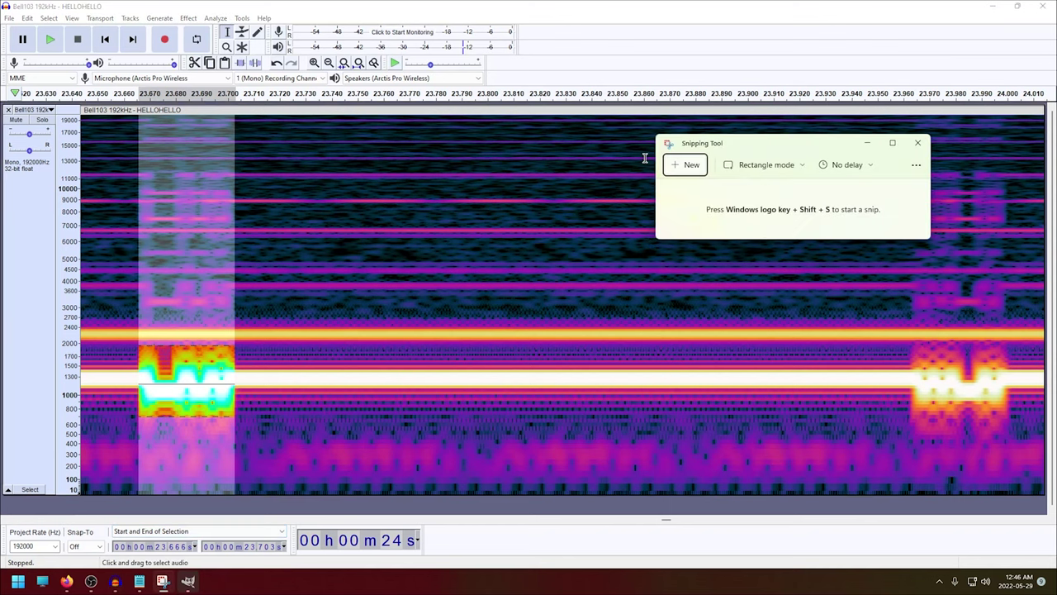
click(679, 164)
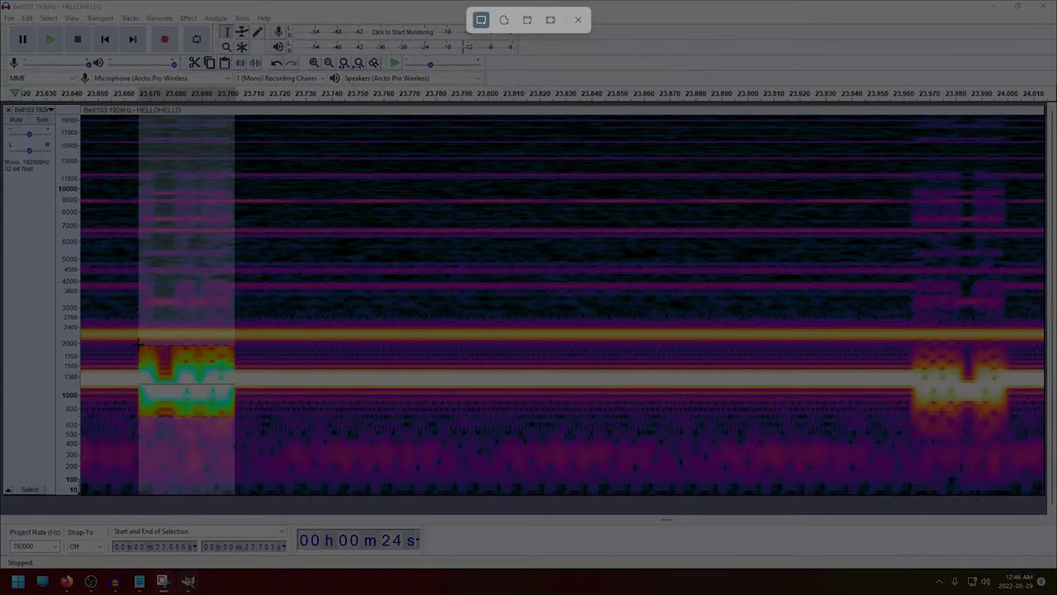
drag(138, 344, 235, 416)
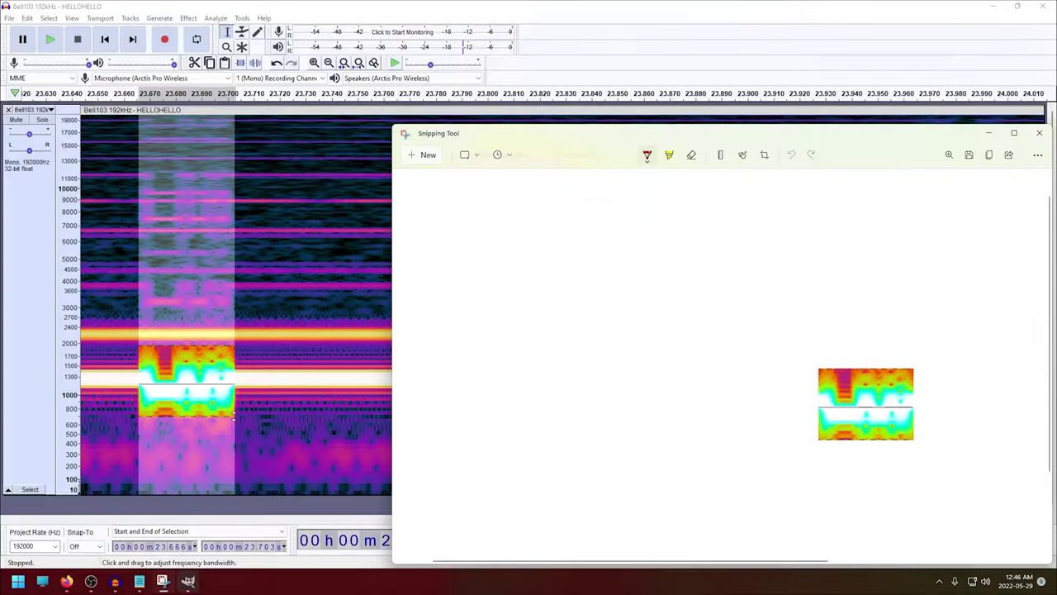
Switch to GIMP, paste the captured burst as a new image, and view it at 400%.
key(alt+Tab)
key(ctrl+shift+v)
click(185, 558)
click(185, 530)
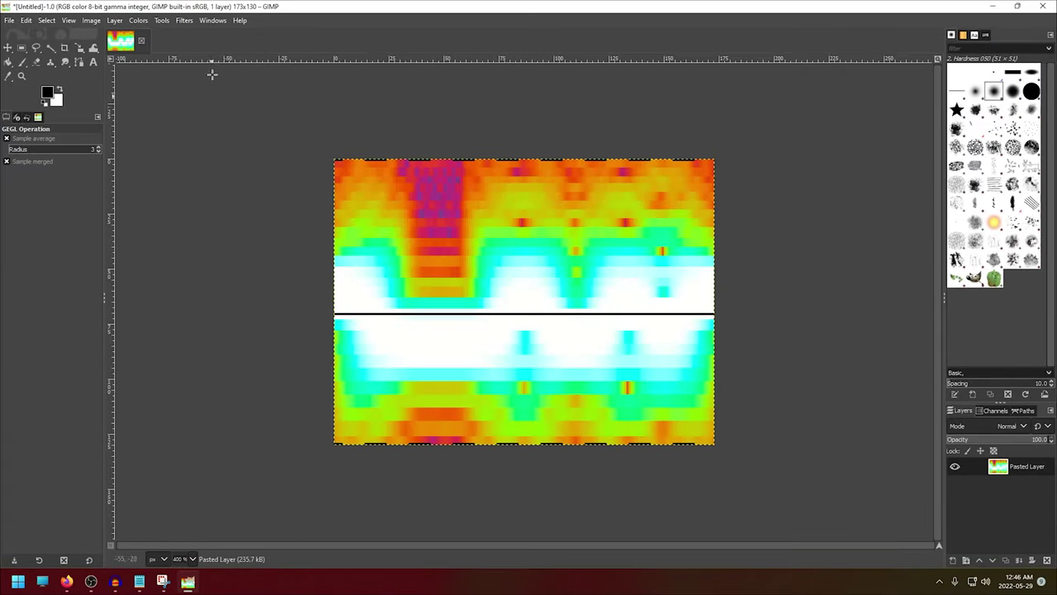
Start the Grid filter on the pasted layer with a width of 15 and a height of 137 pixels.
click(184, 20)
mouse_move(248, 237)
mouse_move(365, 269)
click(426, 306)
drag(198, 244, 287, 235)
click(288, 236)
click(287, 235)
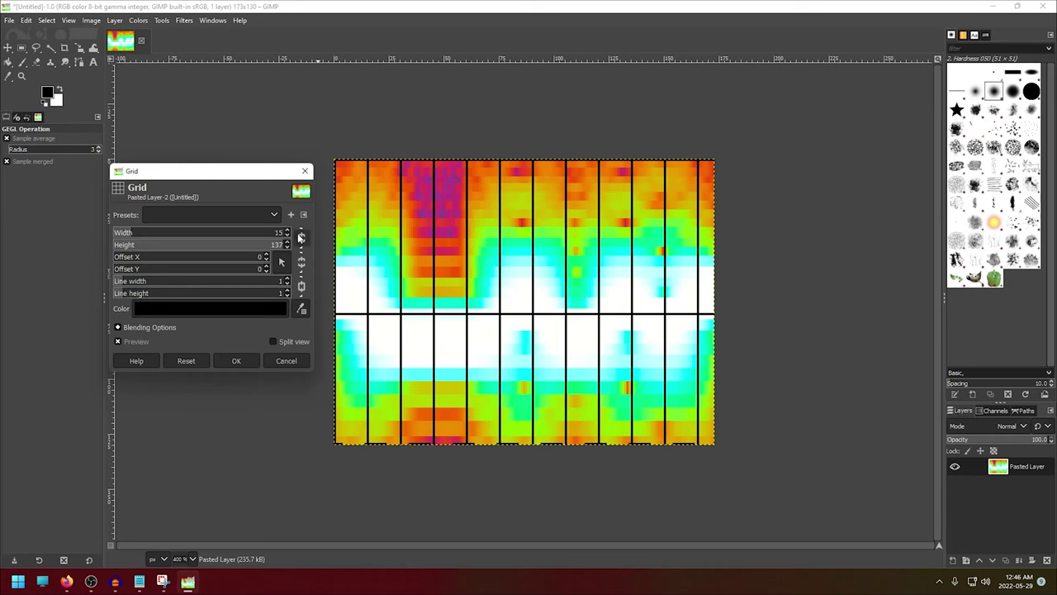
Set the grid width to 16 pixels, adjust the X offset so the vertical lines divide the burst into bits, and apply the grid.
click(266, 254)
click(266, 255)
click(266, 255)
click(266, 255)
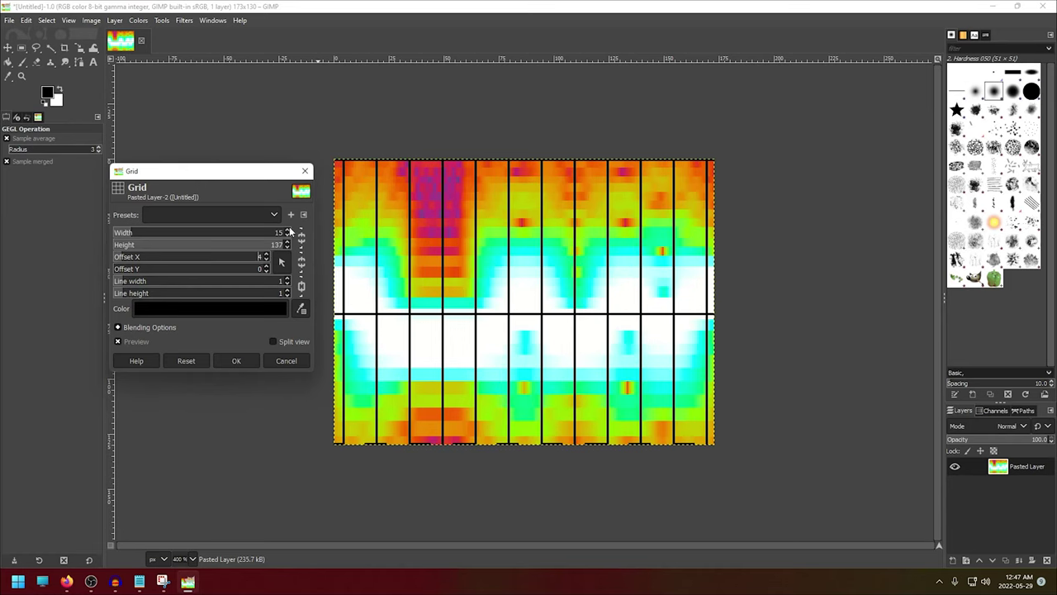
click(288, 236)
click(267, 261)
click(288, 235)
click(288, 235)
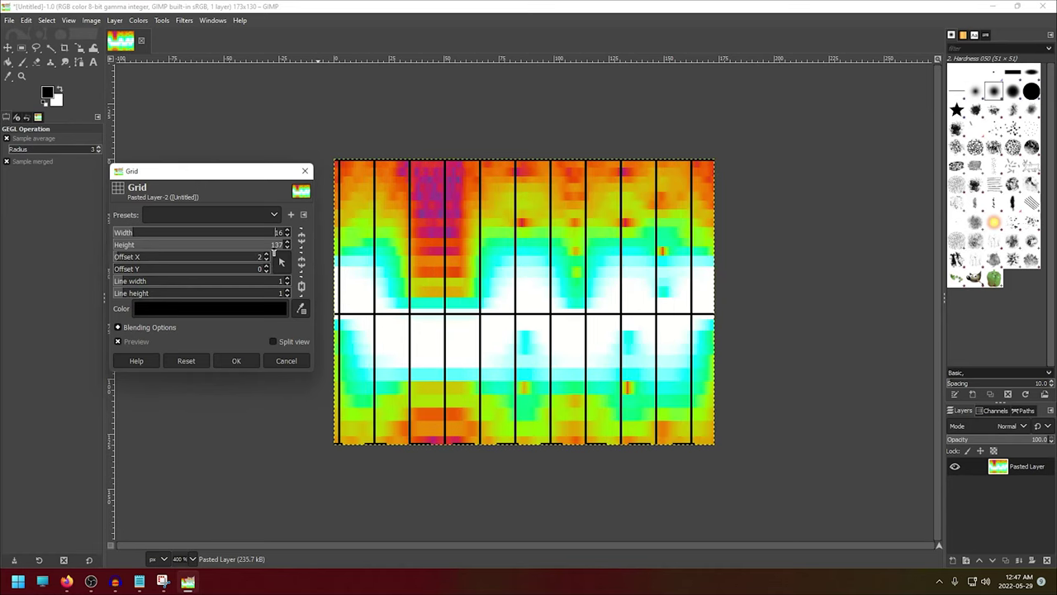
click(266, 261)
click(267, 261)
click(236, 360)
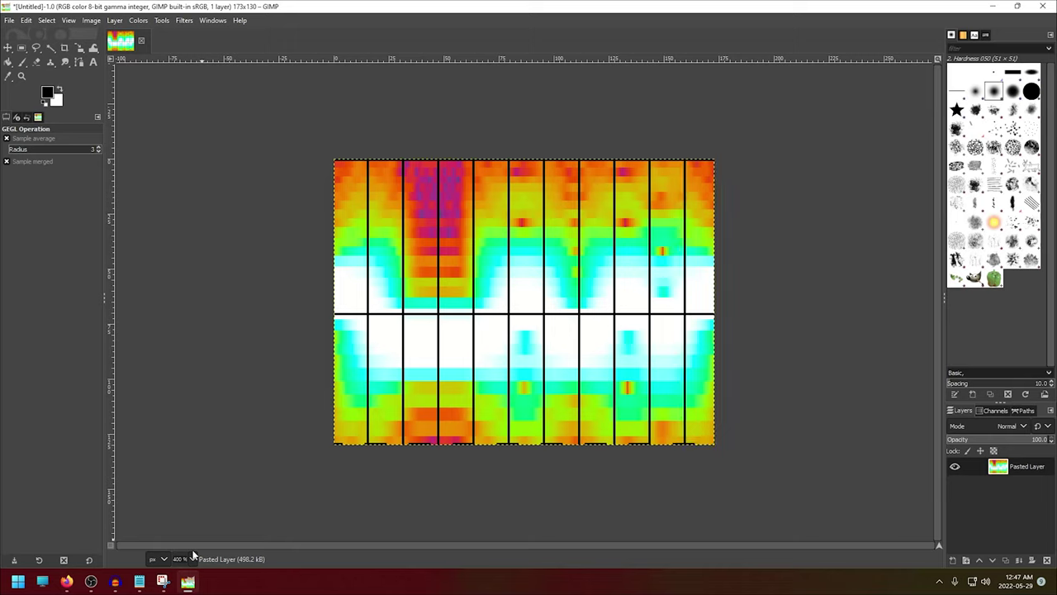
click(139, 581)
drag(573, 109, 105, 121)
text(0)
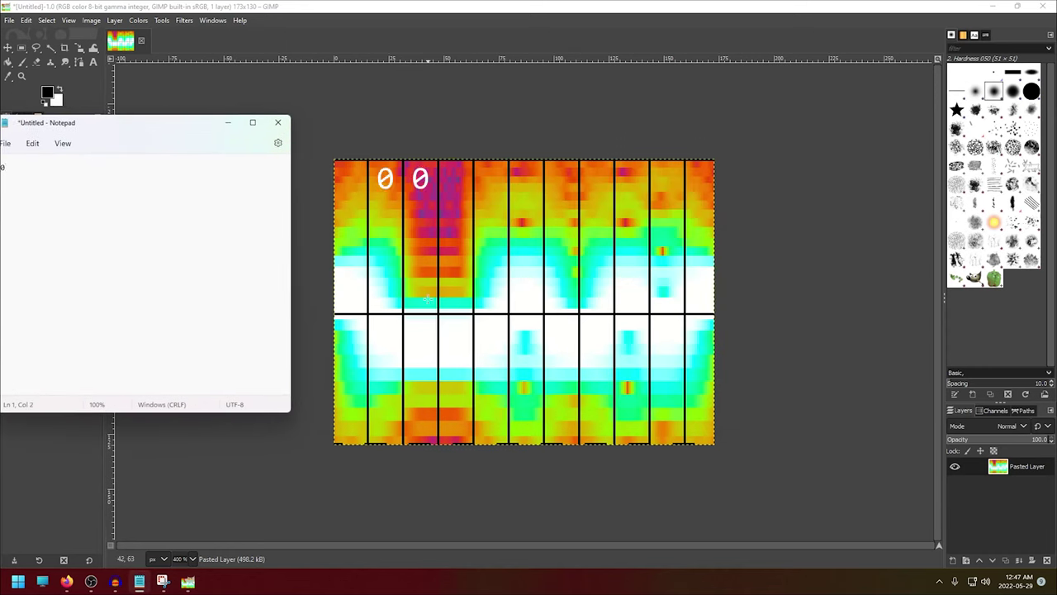
text(000)
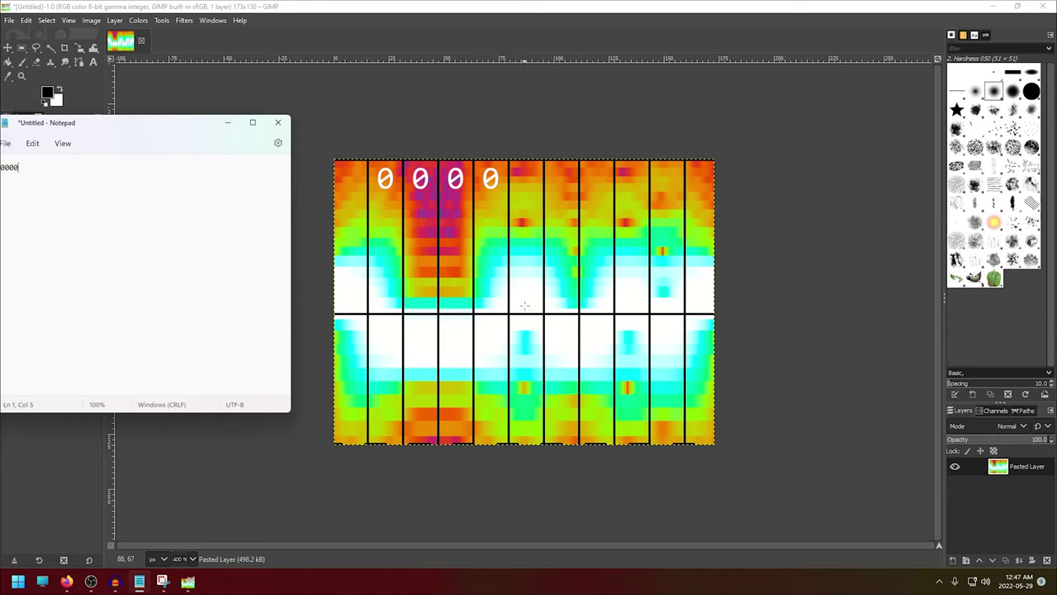
text(10)
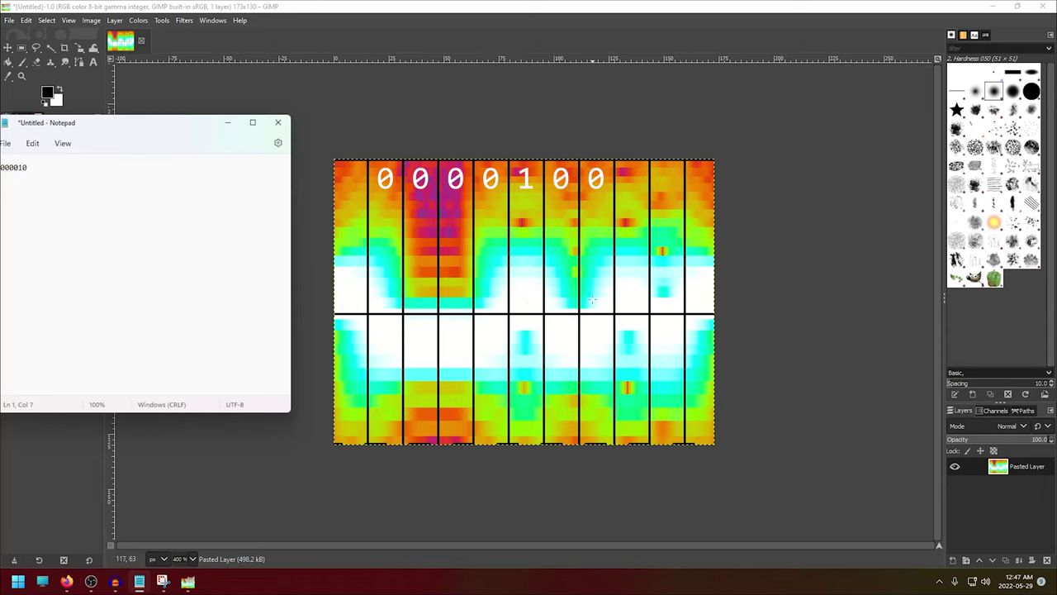
text(0101)
drag(110, 123, 137, 118)
key(Return)
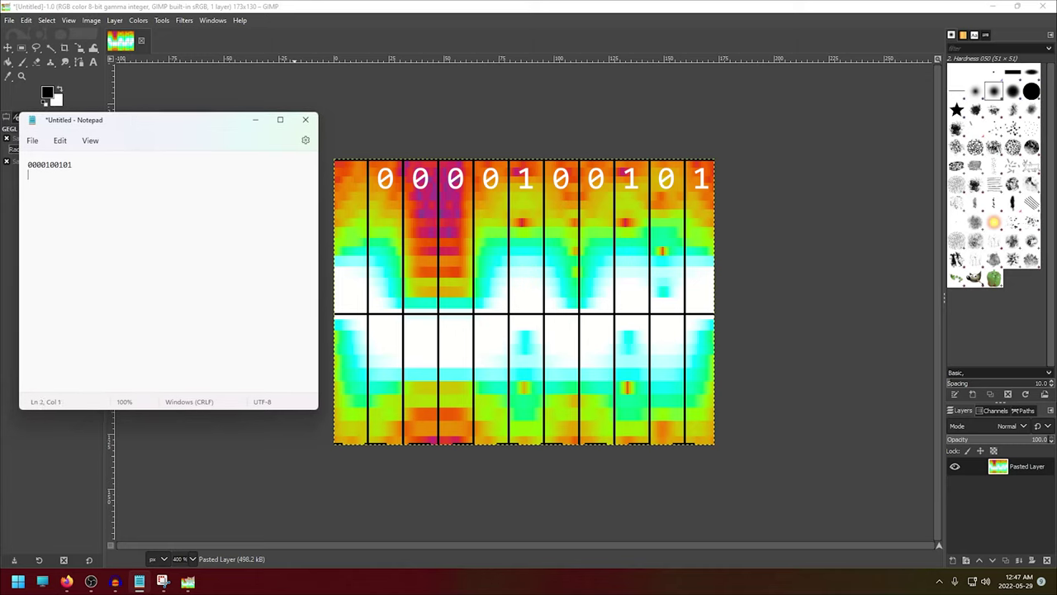
Below the bits, write the data bits as -00010010-, the reversed byte 01001000 and the sum 64 + 8 = 72.
text(-0001001)
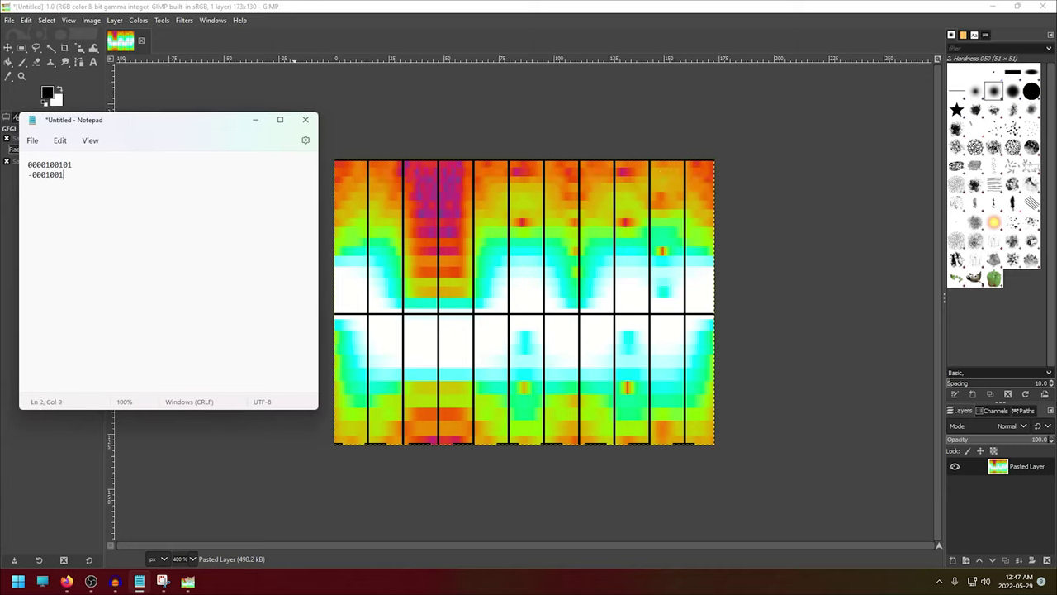
text(0- )
text(01)
text(001000)
key(Return)
Switch to Firefox, search for "ascii table" in a new tab, and open the RapidTables ASCII table at the uppercase letters.
click(66, 582)
click(455, 17)
text(ascii table)
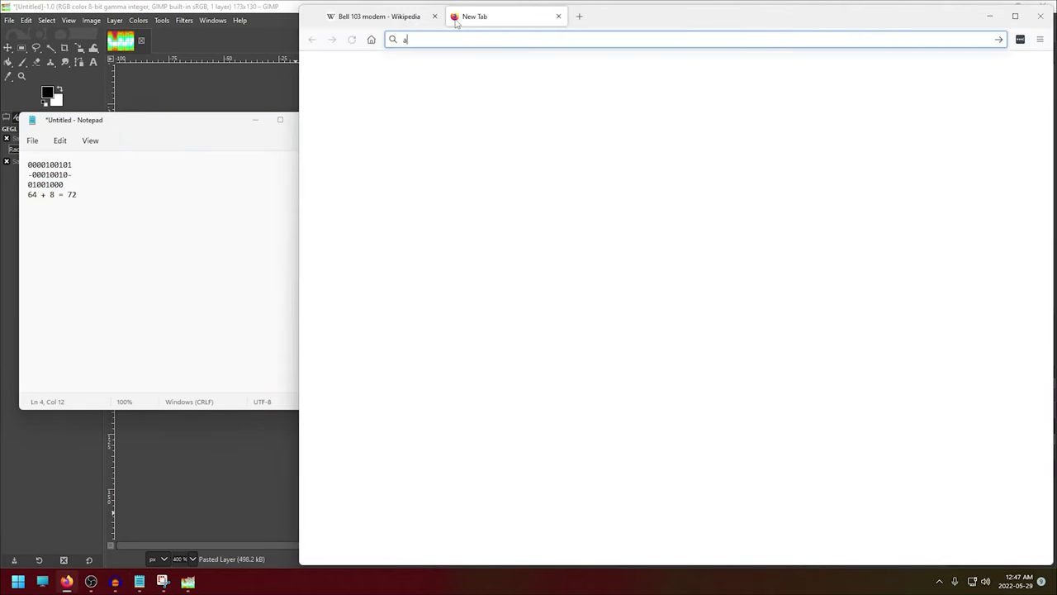
key(Return)
click(496, 168)
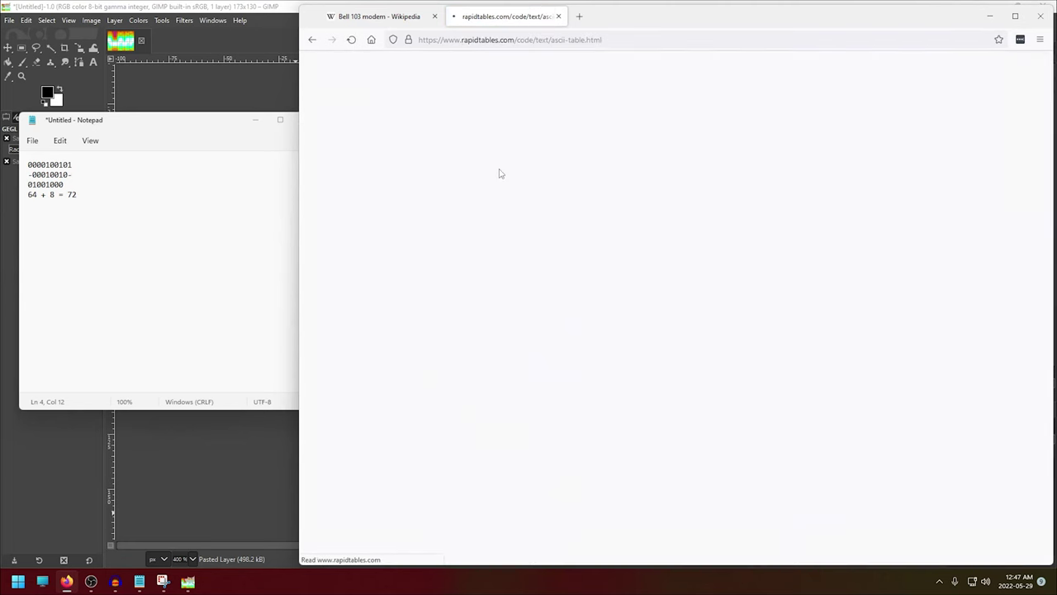
scroll(669, 256, down, 10)
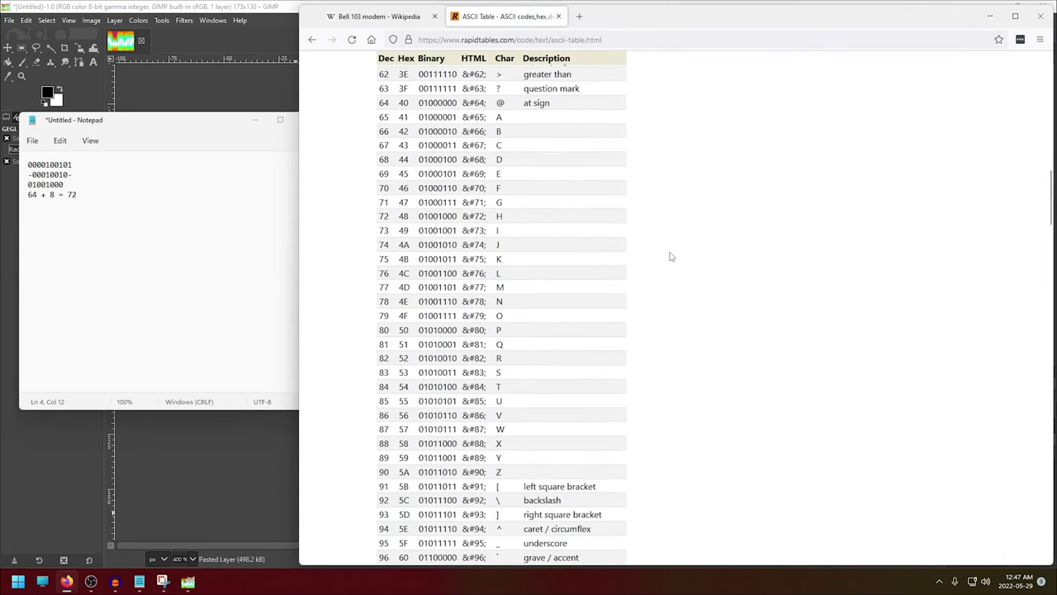
Highlight the table row for decimal 72 and add "= H" to the sum in Notepad.
drag(507, 216, 376, 217)
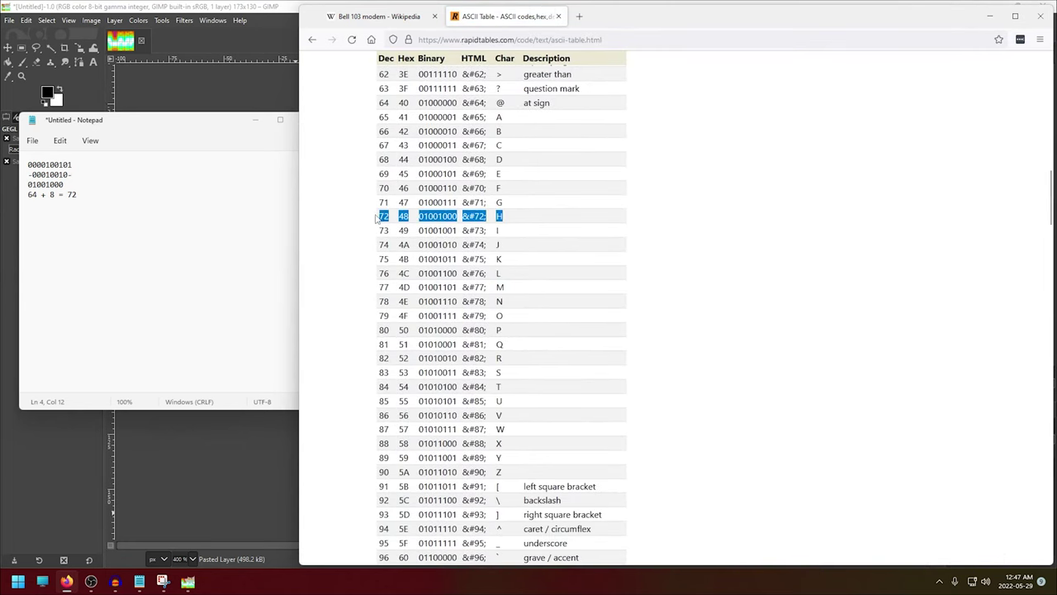
click(124, 192)
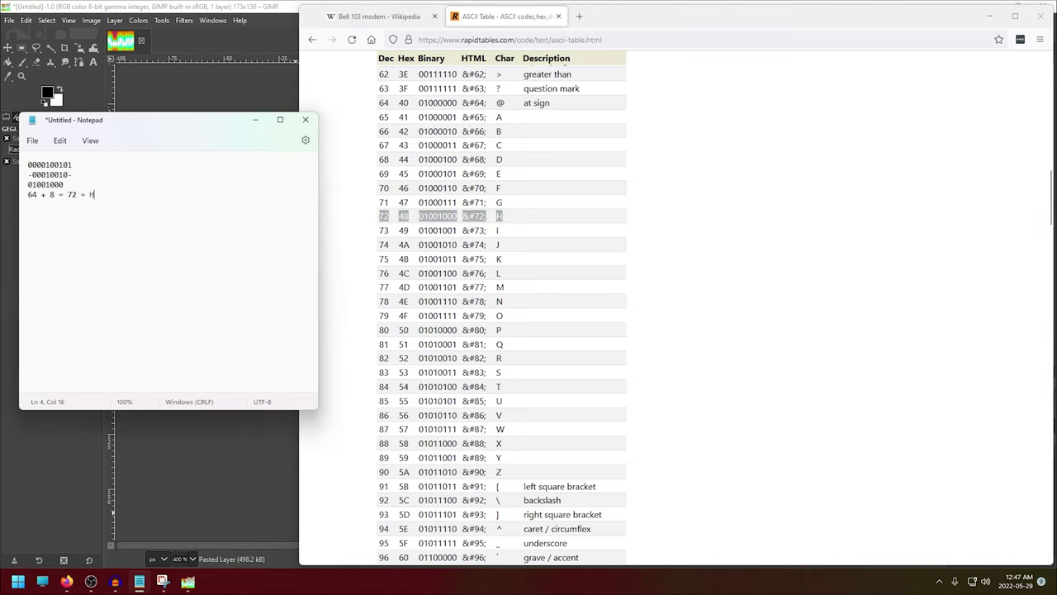
text(= H)
In Audacity, select the second burst from about 23.963 to 24.000 seconds, capture it with Snipping Tool, and paste it as a new GIMP image.
click(151, 46)
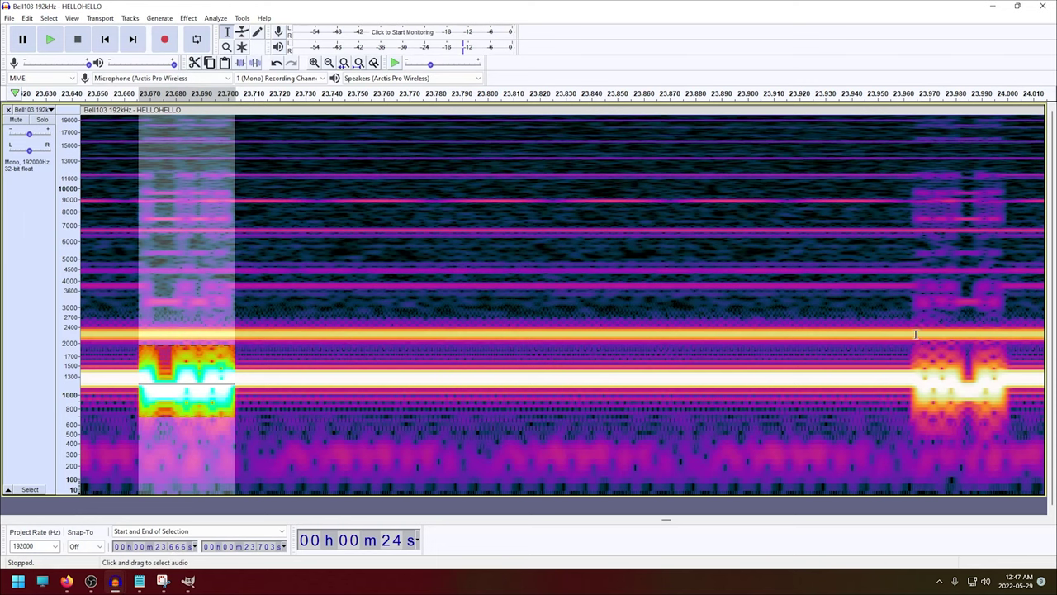
drag(912, 343, 1007, 413)
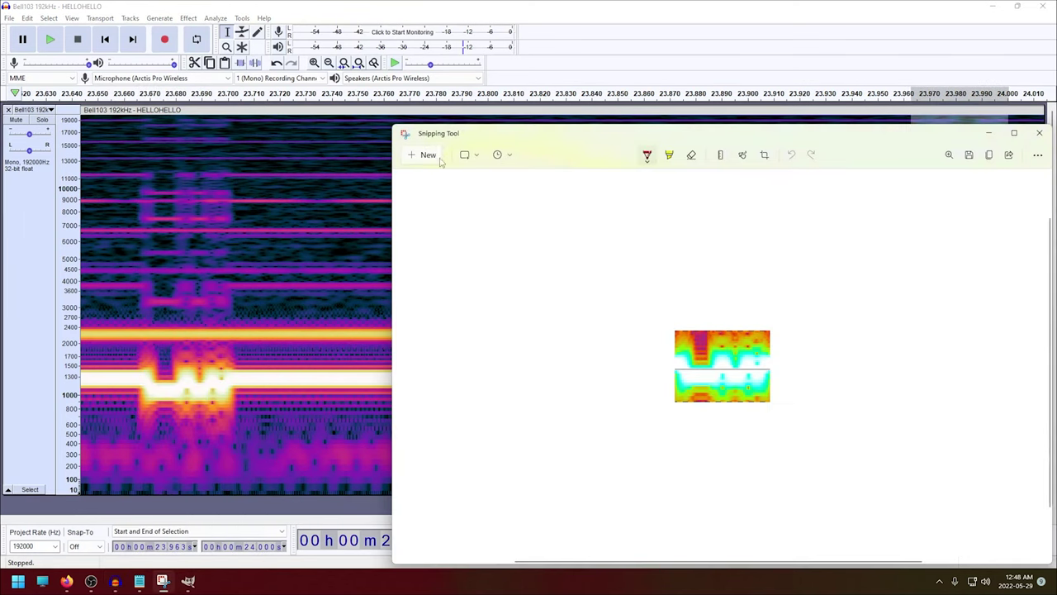
key(ctrl+n)
drag(912, 343, 1008, 418)
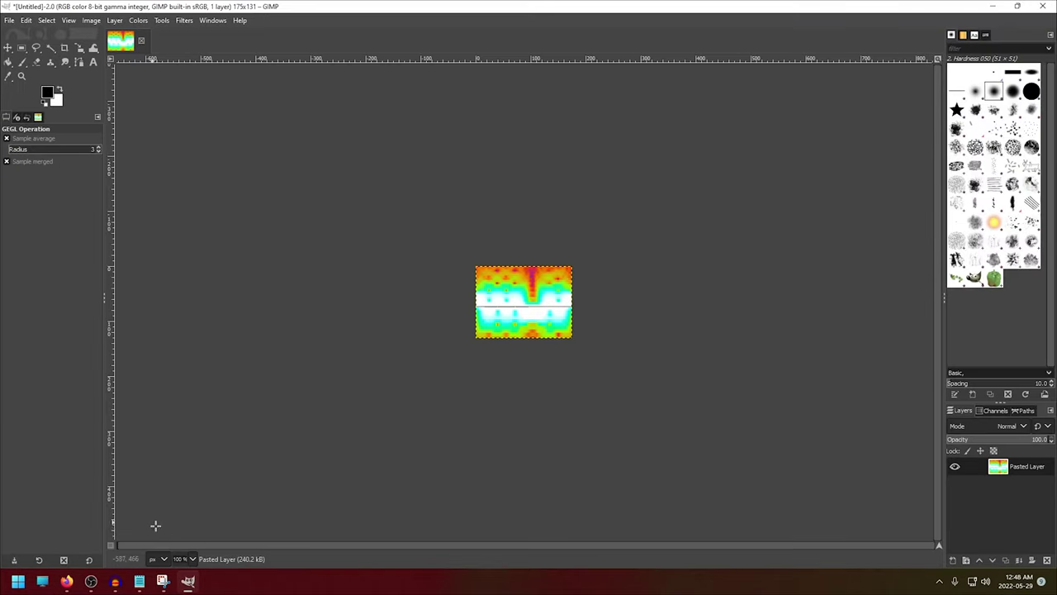
View the pasted burst at 400% and apply a Grid filter with width 16, height 131, X offset -1 and 1-pixel lines.
key(3)
click(184, 20)
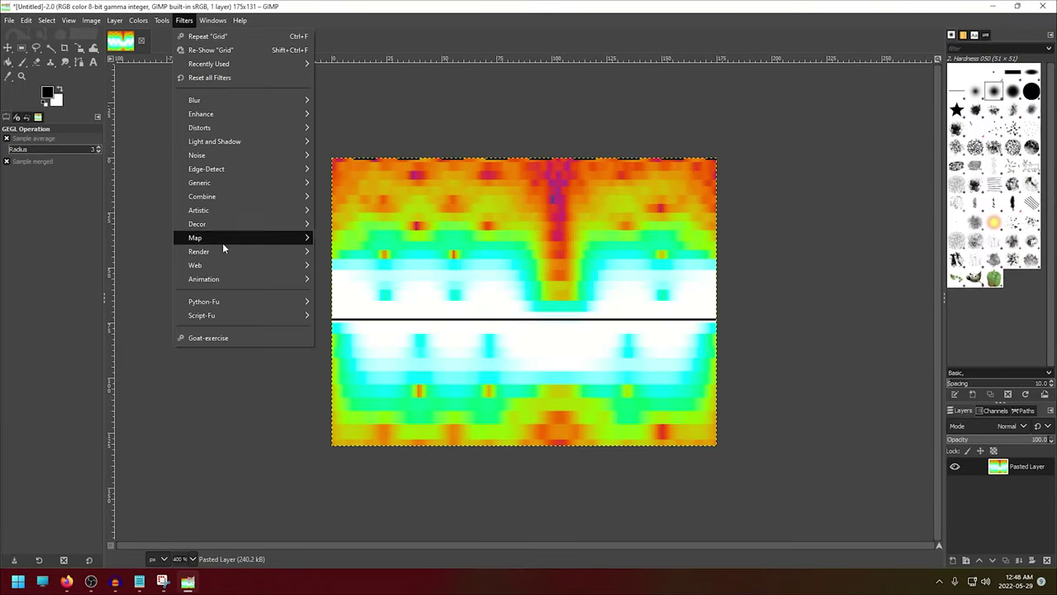
mouse_move(222, 237)
mouse_move(355, 279)
click(437, 385)
scroll(287, 285, down, 2)
click(271, 245)
scroll(289, 236, down, 16)
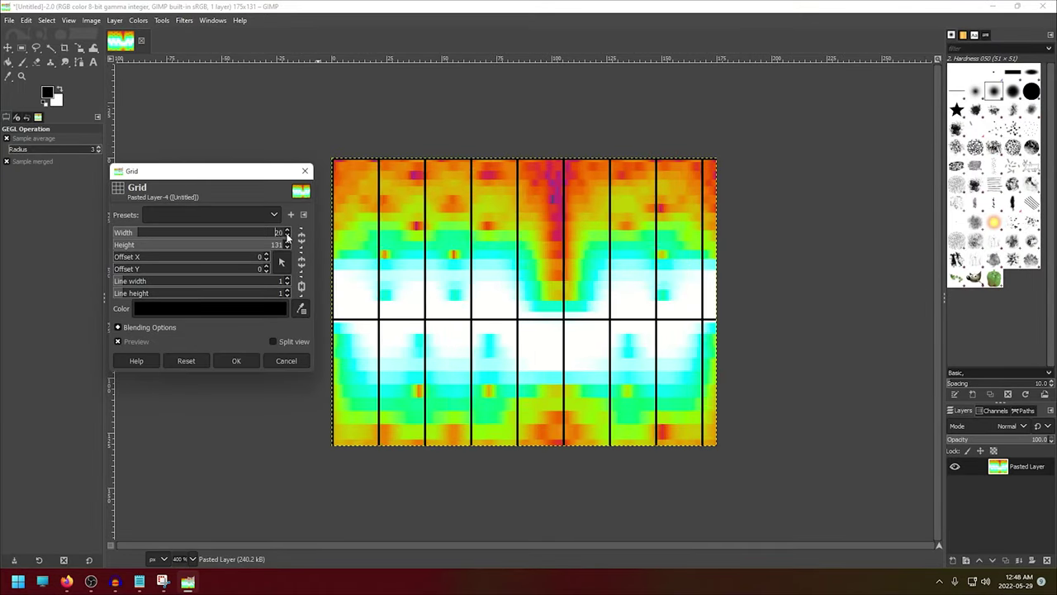
click(267, 263)
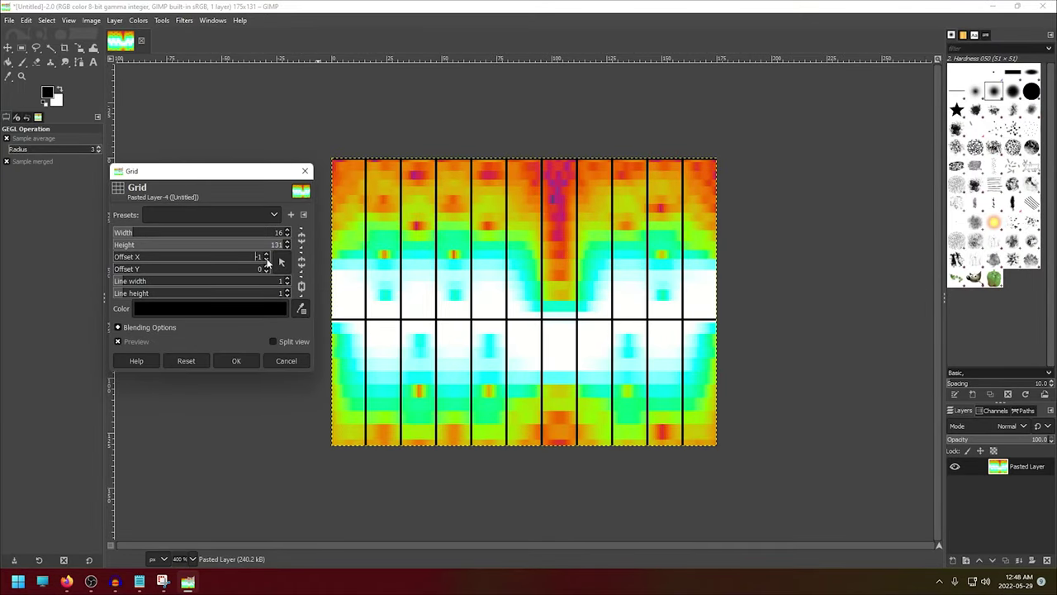
click(236, 360)
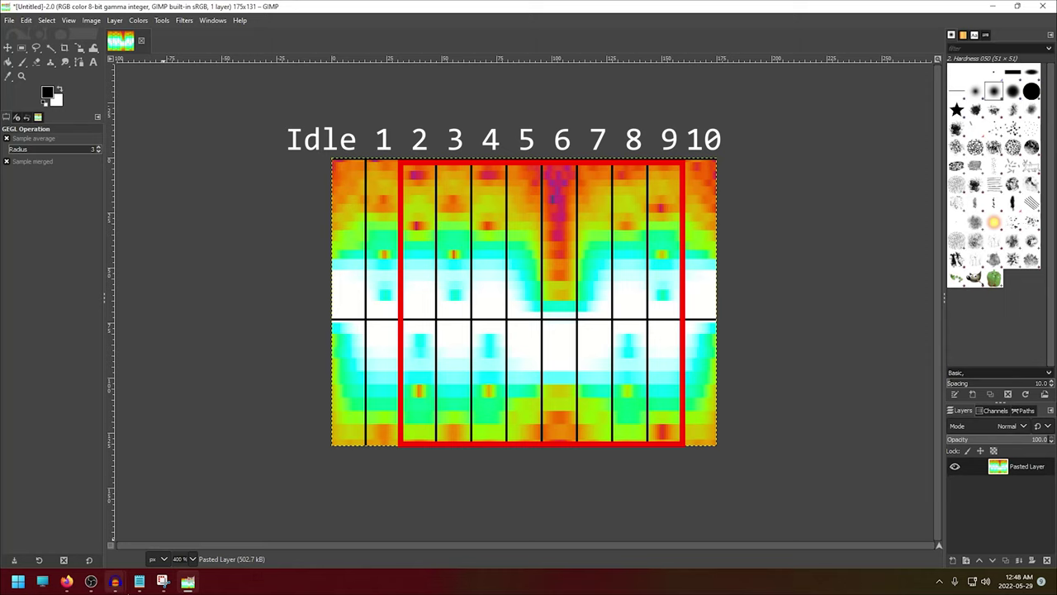
click(138, 582)
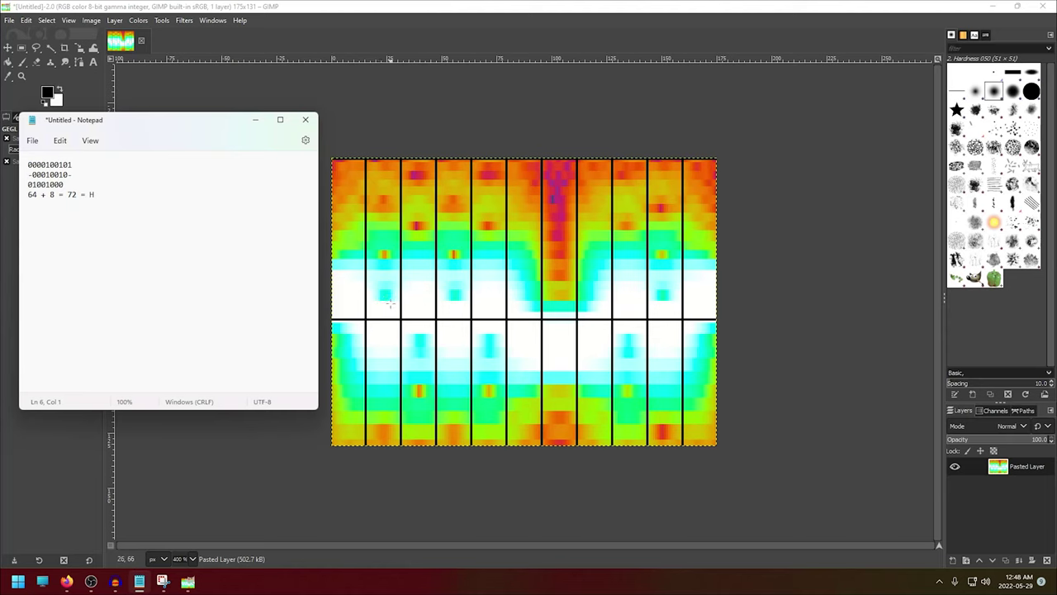
text(0101)
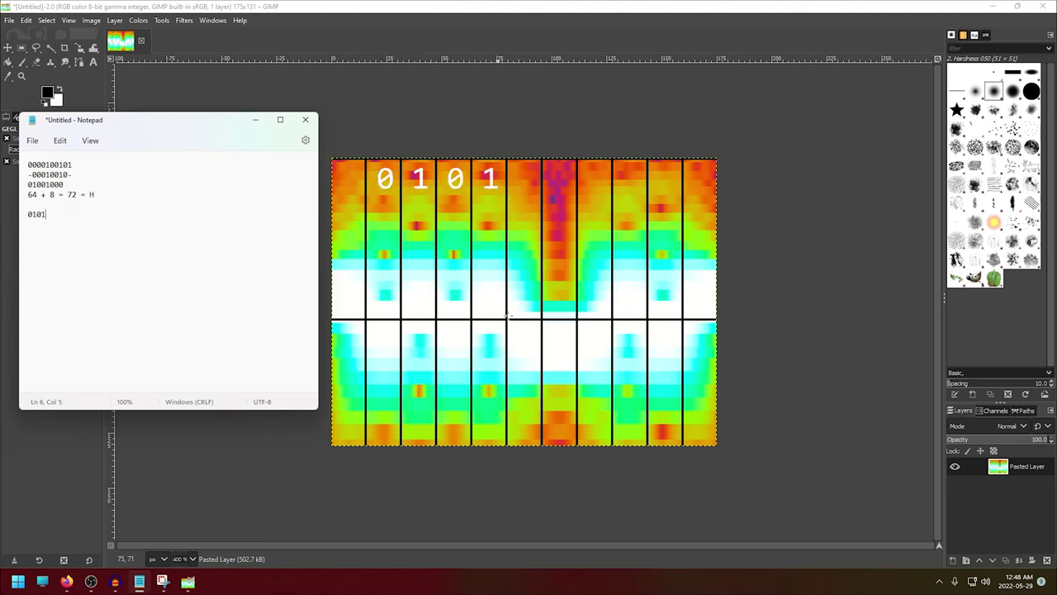
text(00010)
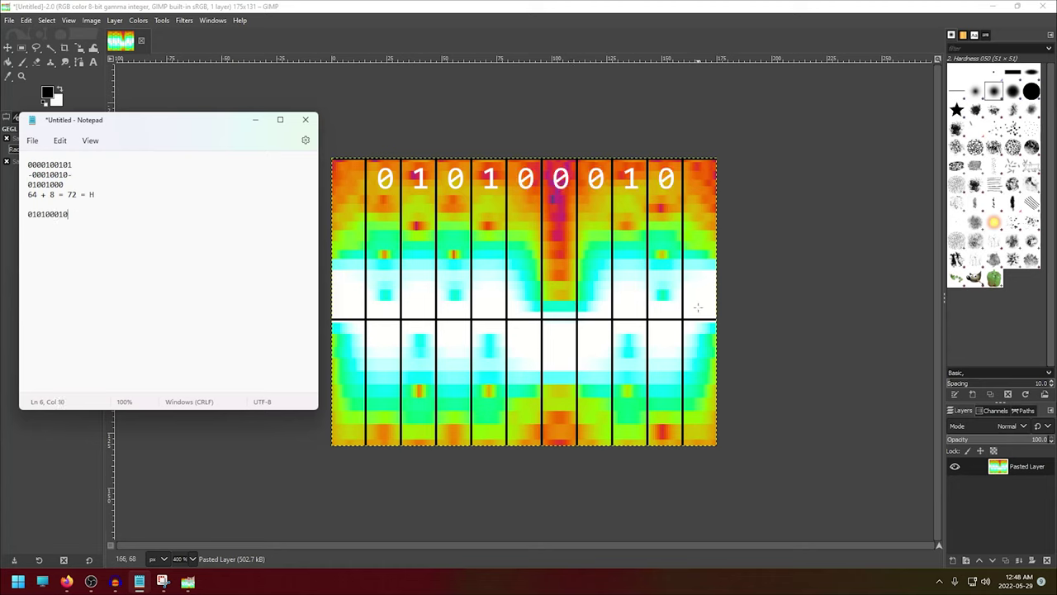
text(1 -1)
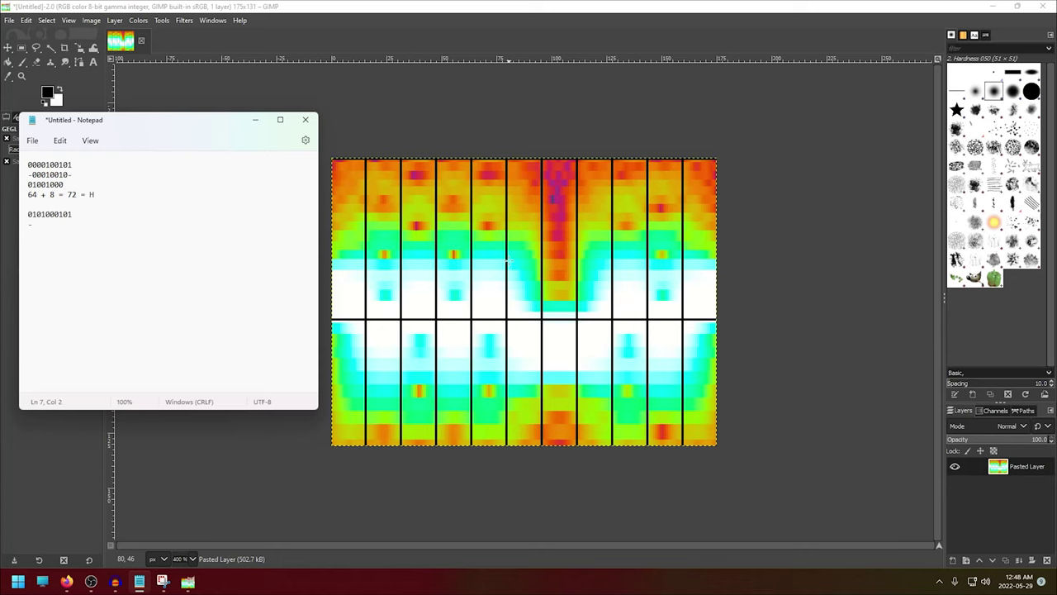
Write the second burst's data bits as -10100010-, the reversed byte 01000101 and the sum 64 + 4 + 1 = 69.
text(0100)
text(+ 1)
text( = 69 =)
click(508, 259)
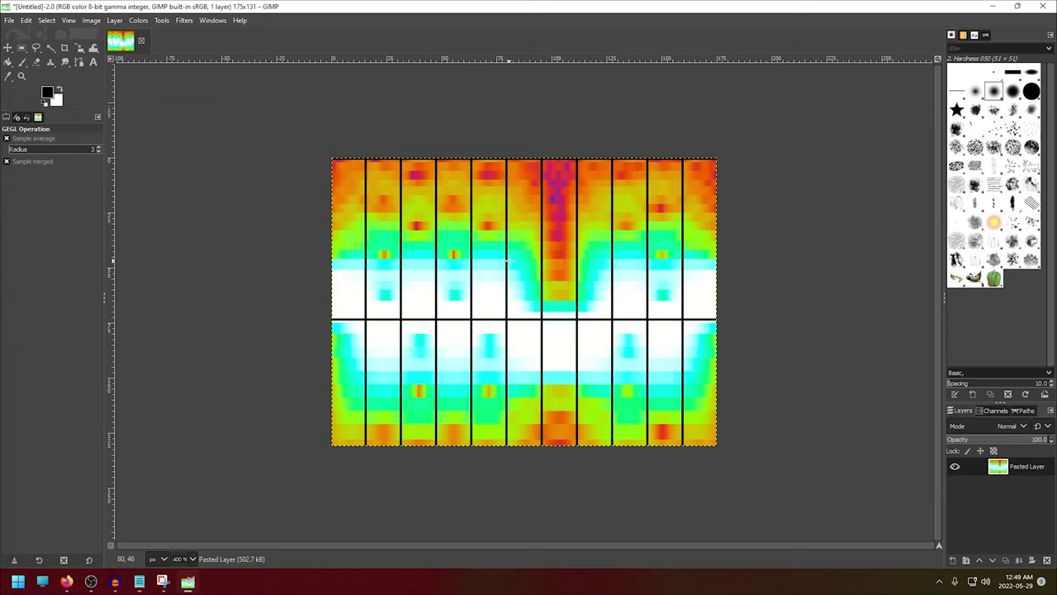
Look up decimal 69 in Firefox's ASCII table and record the character E after the sum in Notepad, followed by a blank line.
click(67, 582)
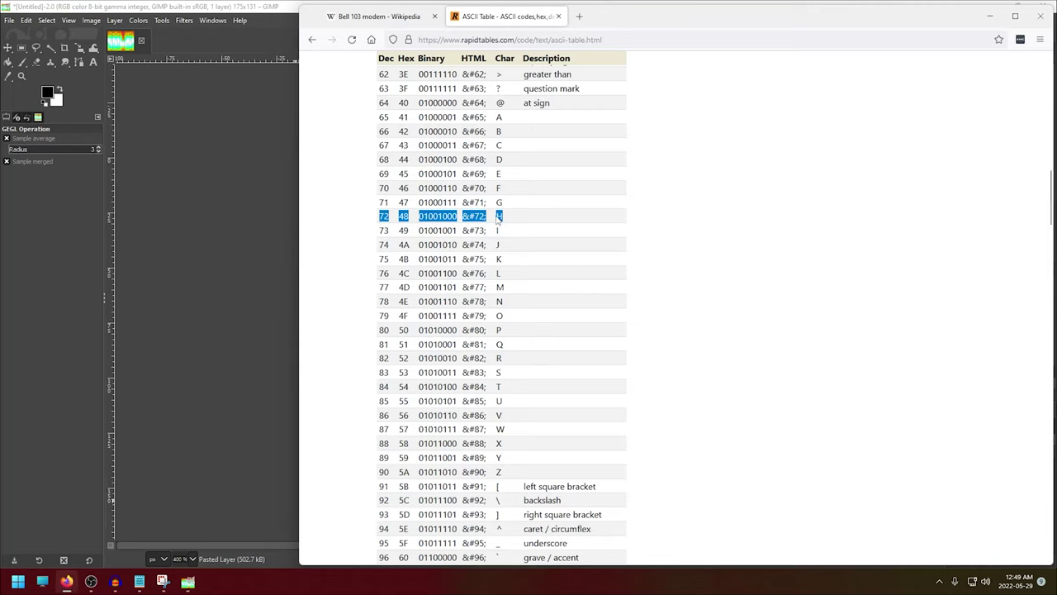
drag(382, 175, 501, 177)
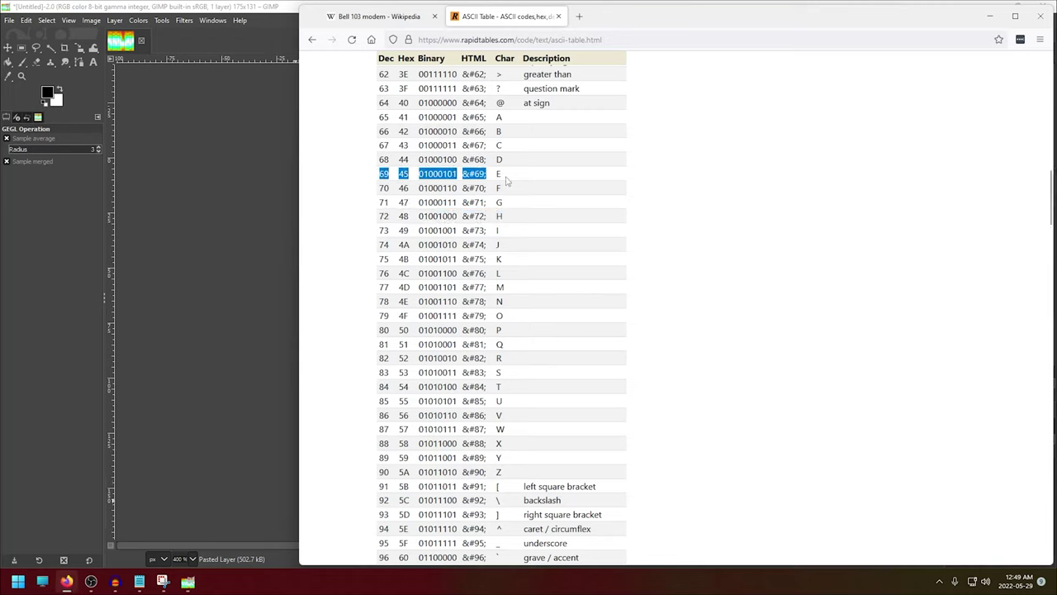
click(138, 581)
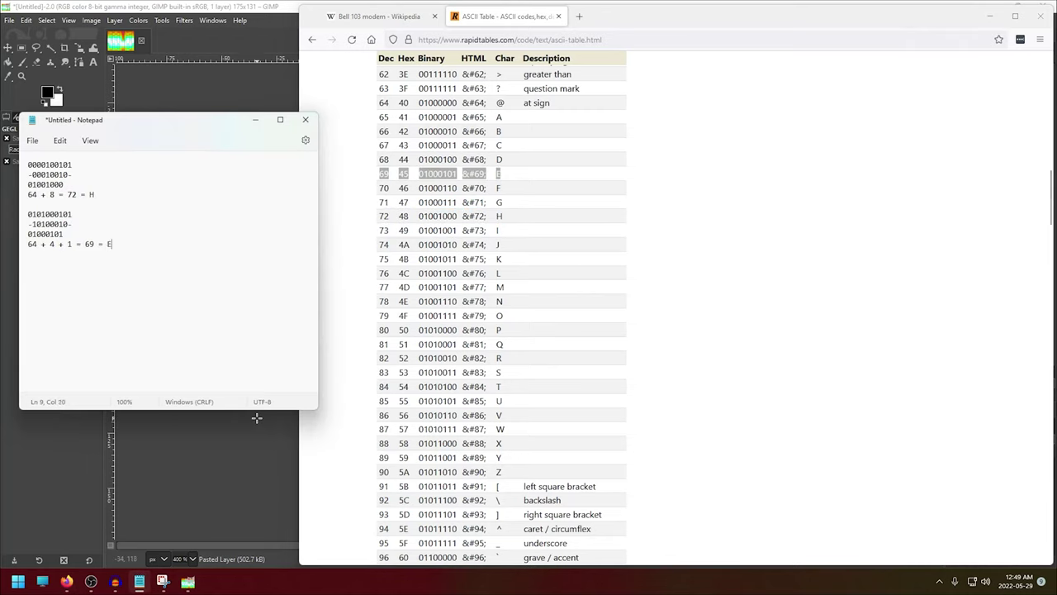
key(Return)
key(Return)
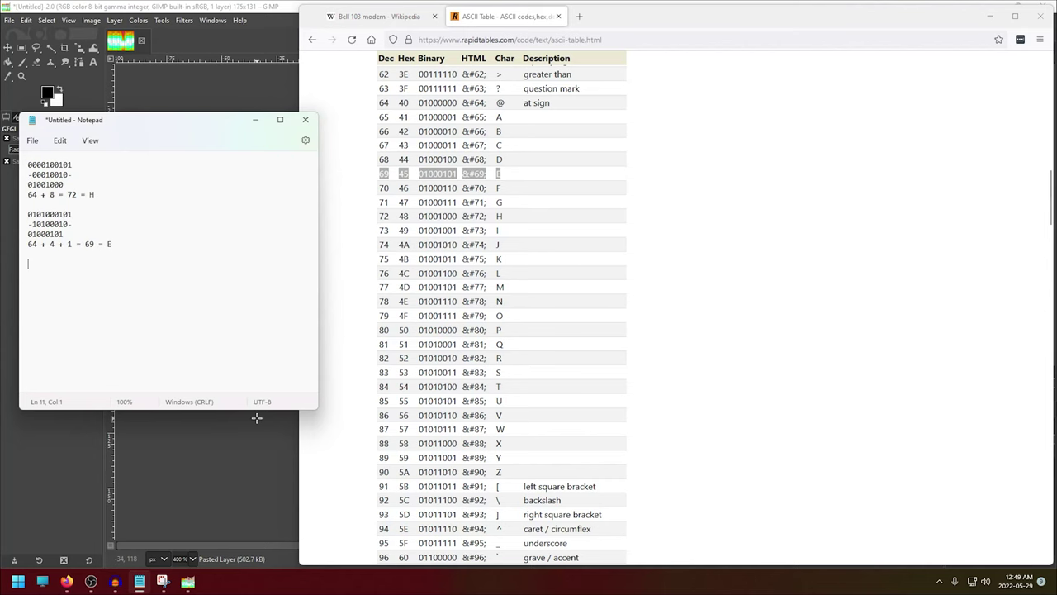
Switch to GIMP and close the second burst's image without saving.
click(190, 583)
key(ctrl+w)
key(ctrl+d)
In Audacity, select the third tone burst from about 24.238 to 24.274 seconds and capture its highlighted area with Snipping Tool.
mouse_move(115, 581)
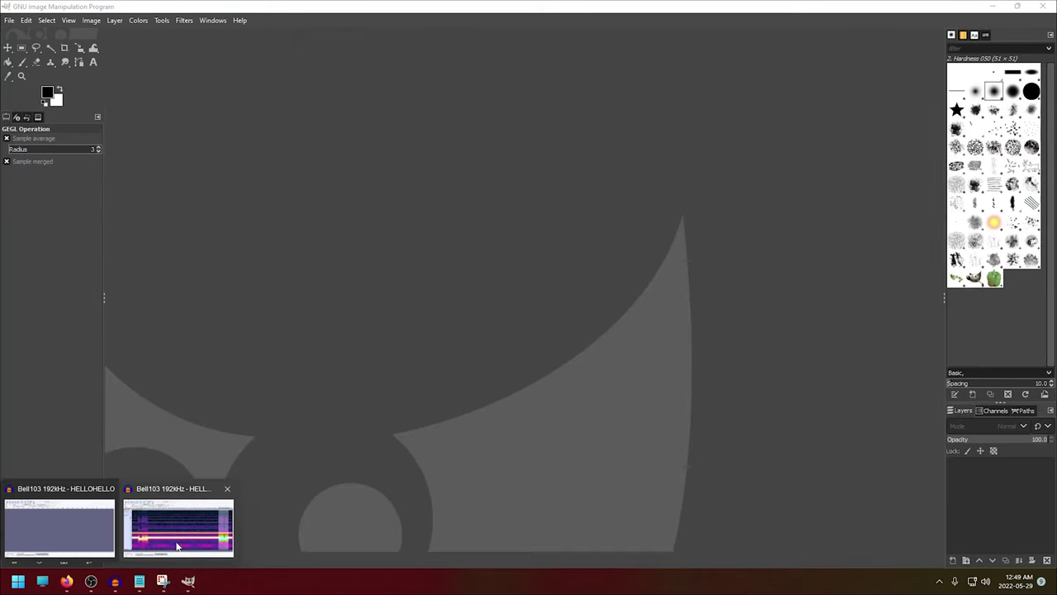
click(176, 546)
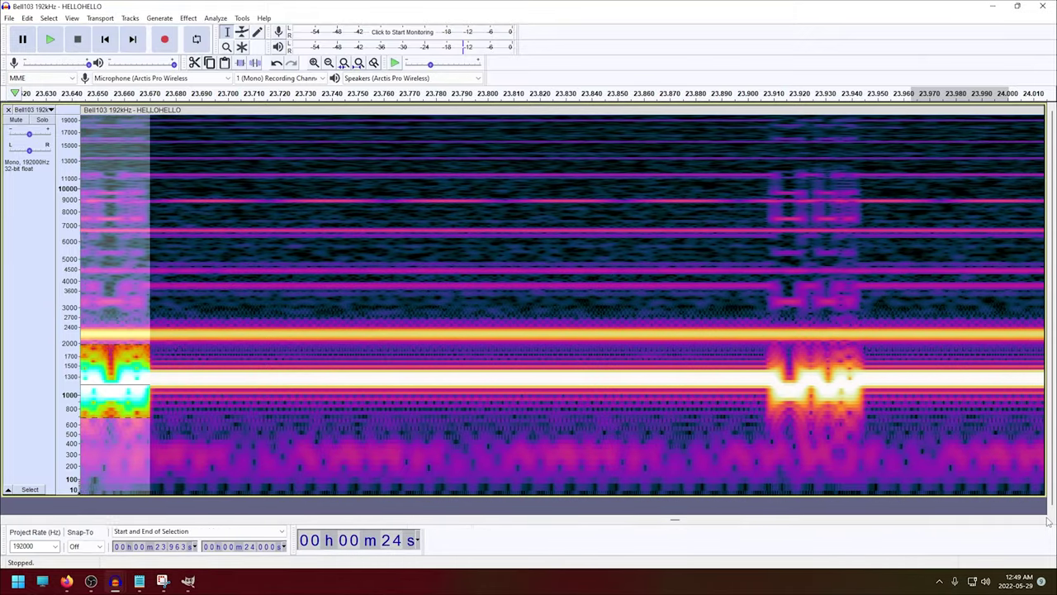
scroll(661, 372, right, 5)
drag(278, 397, 372, 415)
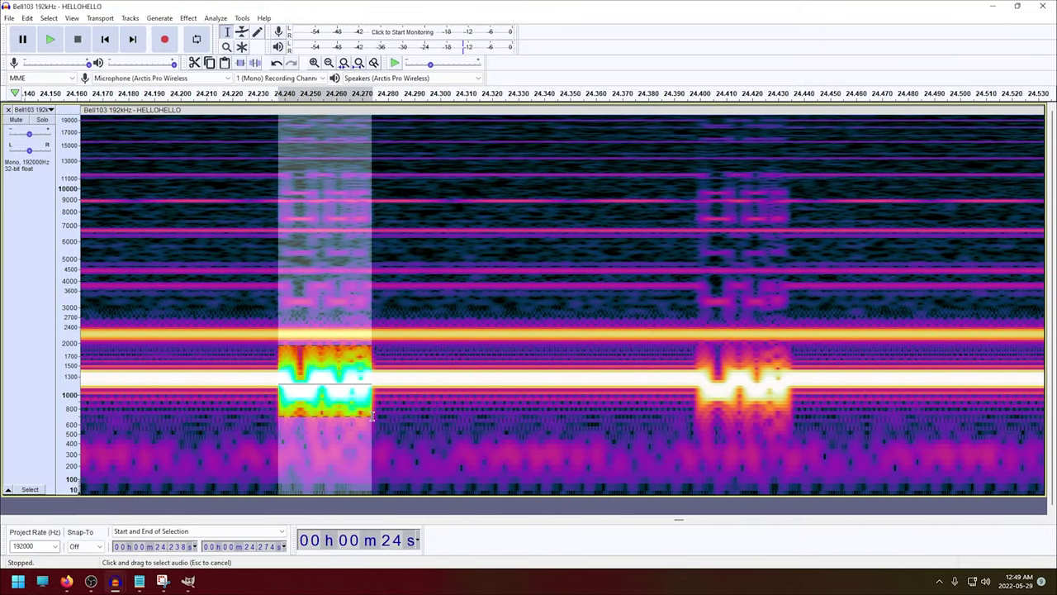
key(alt+Tab)
key(ctrl+n)
drag(279, 344, 373, 417)
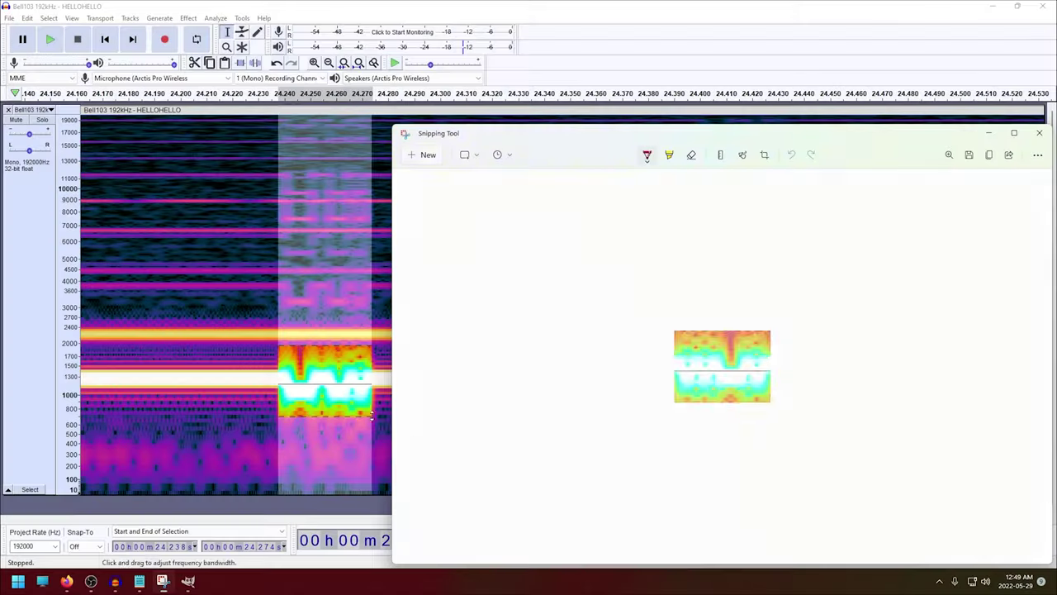
Switch to GIMP, paste the captured third burst as a new image, and view it at 400%.
click(189, 581)
key(ctrl+shift+v)
click(174, 559)
click(189, 483)
Apply a Grid filter with width 16, height 134 and 1-pixel lines, adjusting the X offset so the lines separate the bits.
click(183, 20)
mouse_move(198, 251)
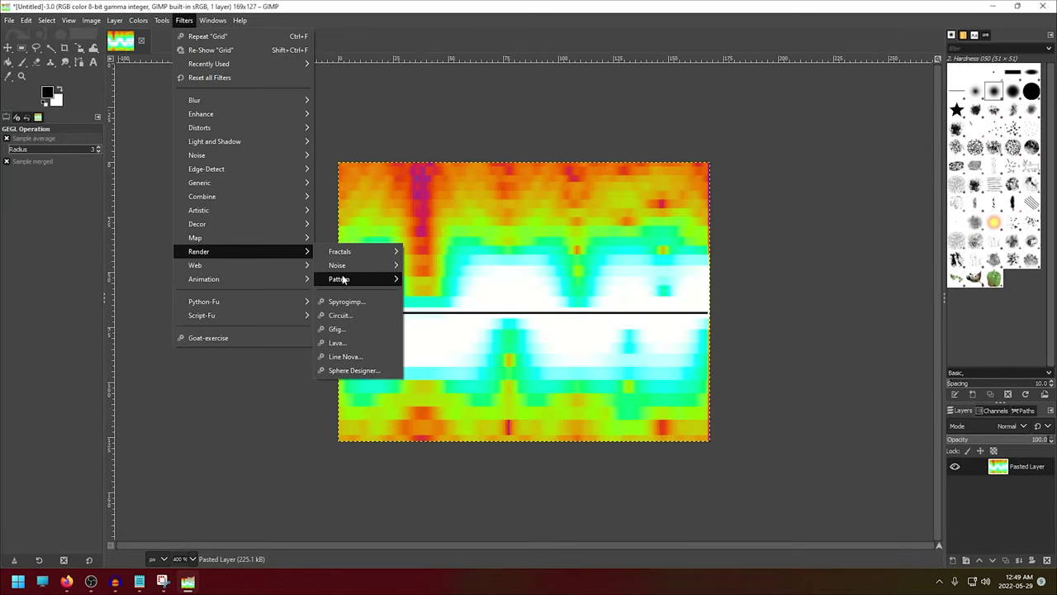
click(429, 335)
drag(190, 244, 252, 296)
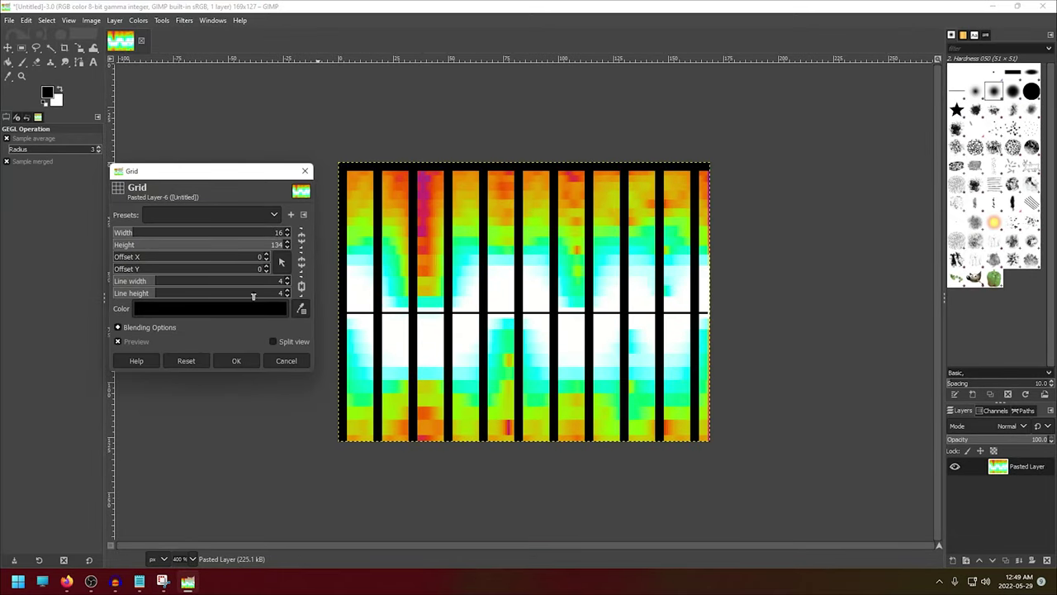
scroll(287, 286, down, 3)
click(266, 259)
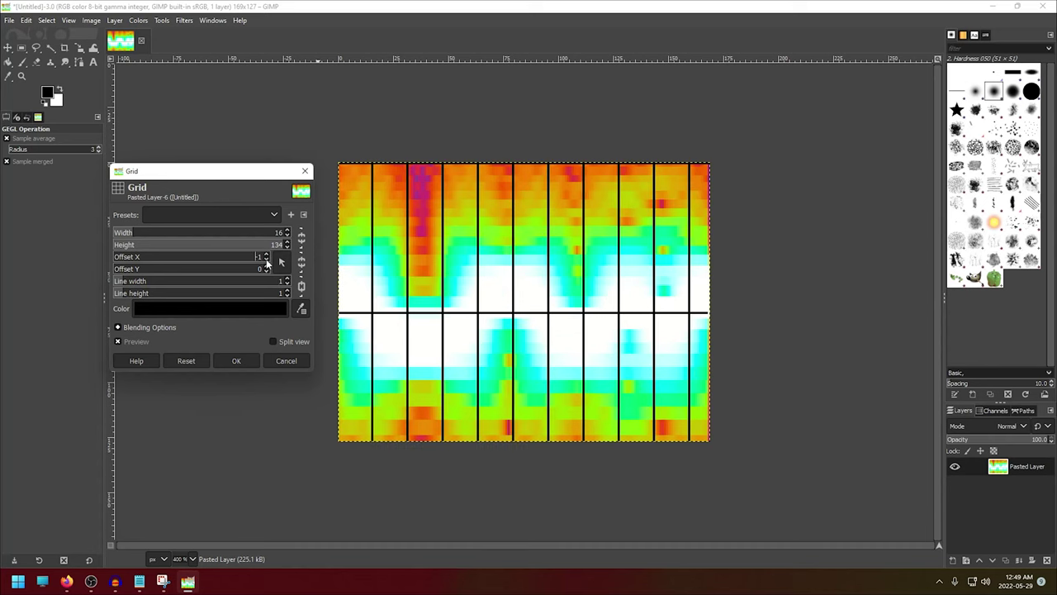
click(266, 259)
click(266, 259)
click(139, 582)
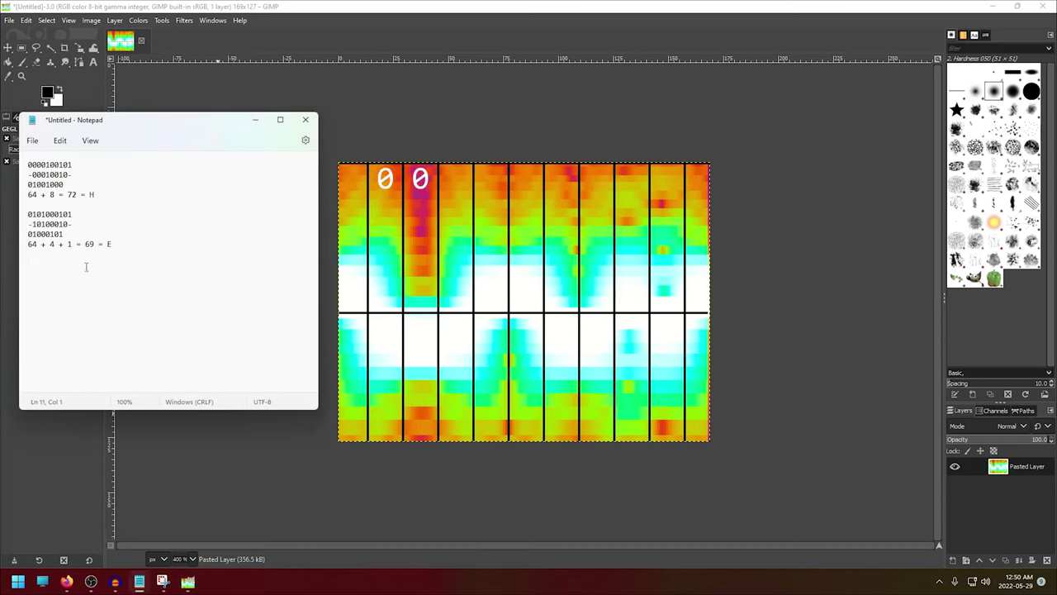
text(00011)
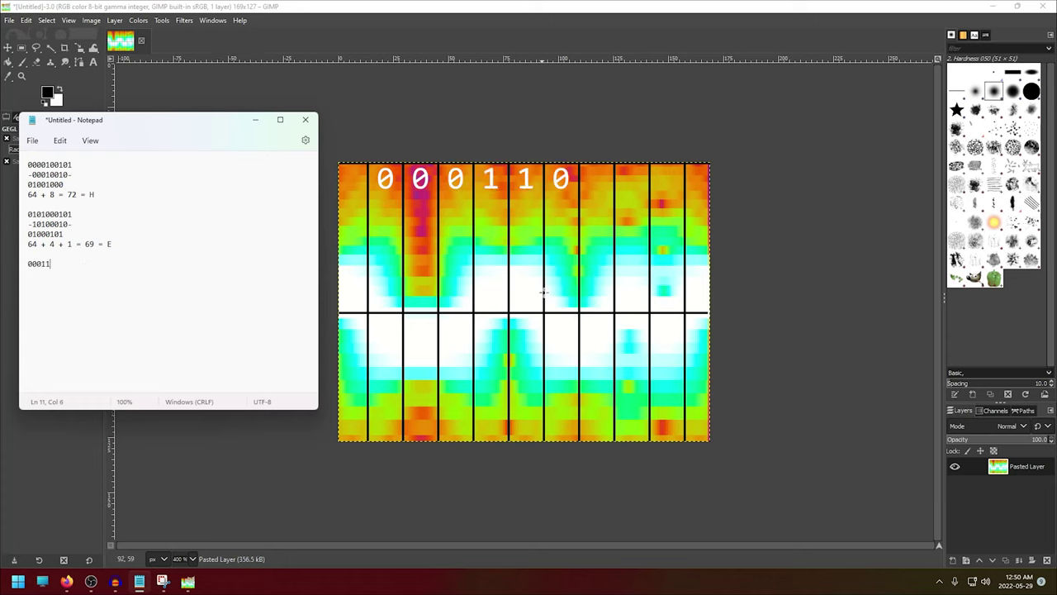
text(001)
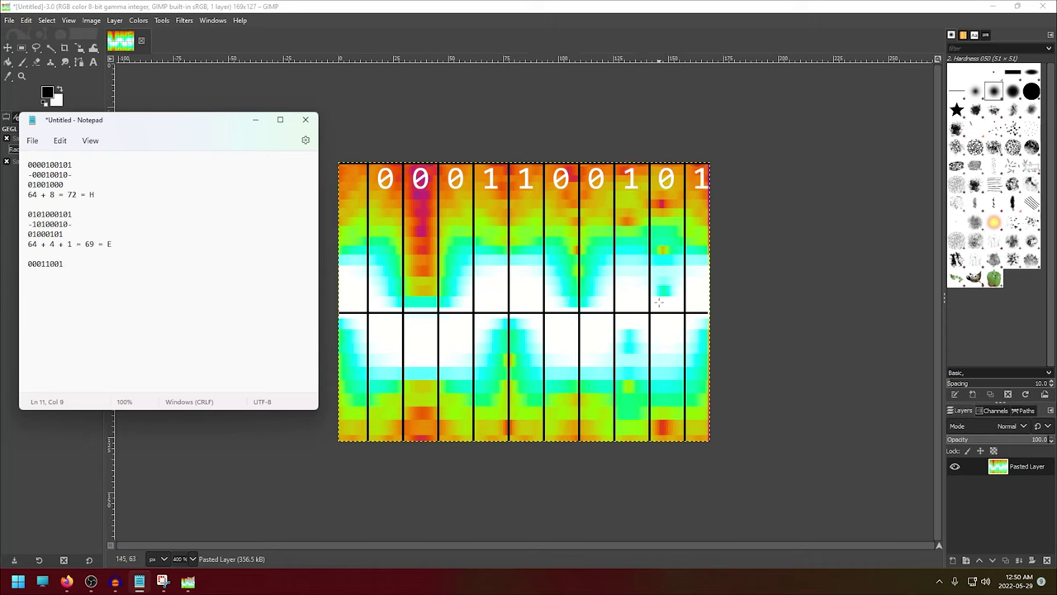
text(01)
Work out the third character by noting its data bits -00110010-, the reversed byte 01001100 and the sum 64 + 8 + 4 = 76 =.
key(Return)
text(-0011)
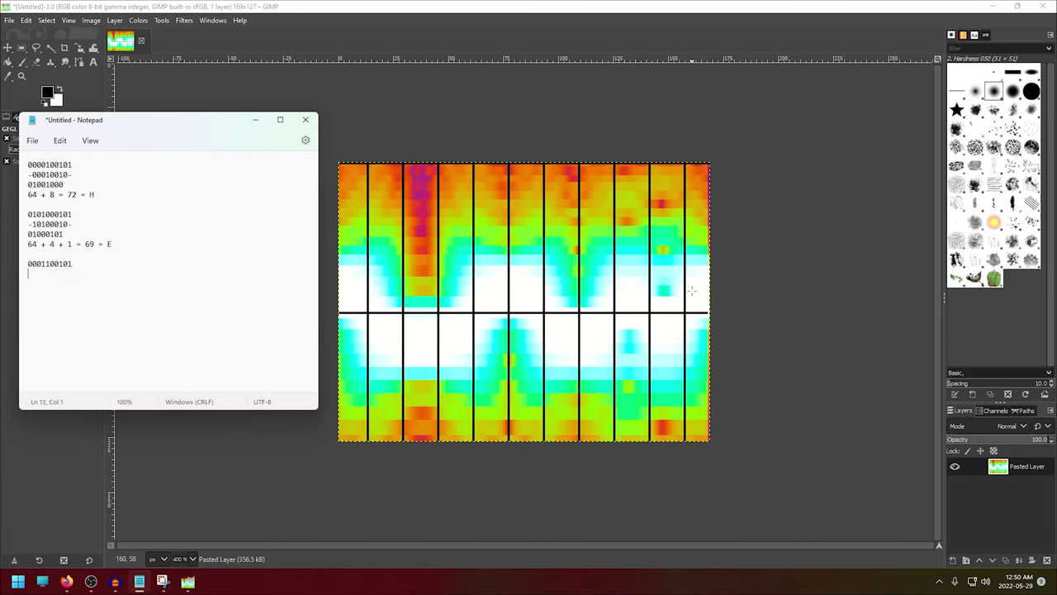
text(0010-)
key(Return)
text(01001100)
key(Return)
text(64 + 8 + 4 = 76 =)
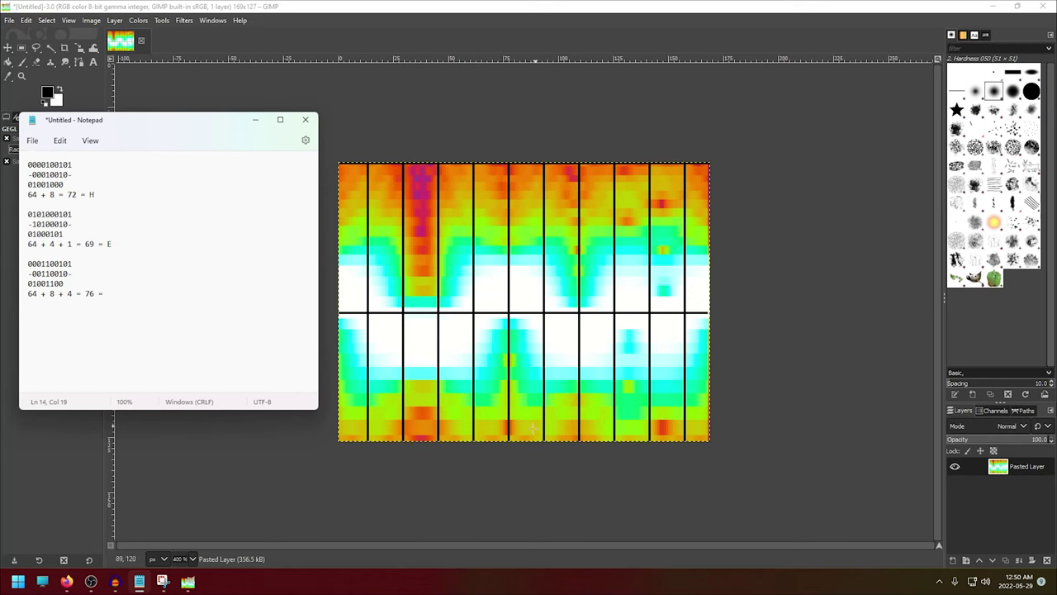
Look up decimal 76 in the browser's ASCII table and complete the third character's Notepad line with L.
key(alt+Tab)
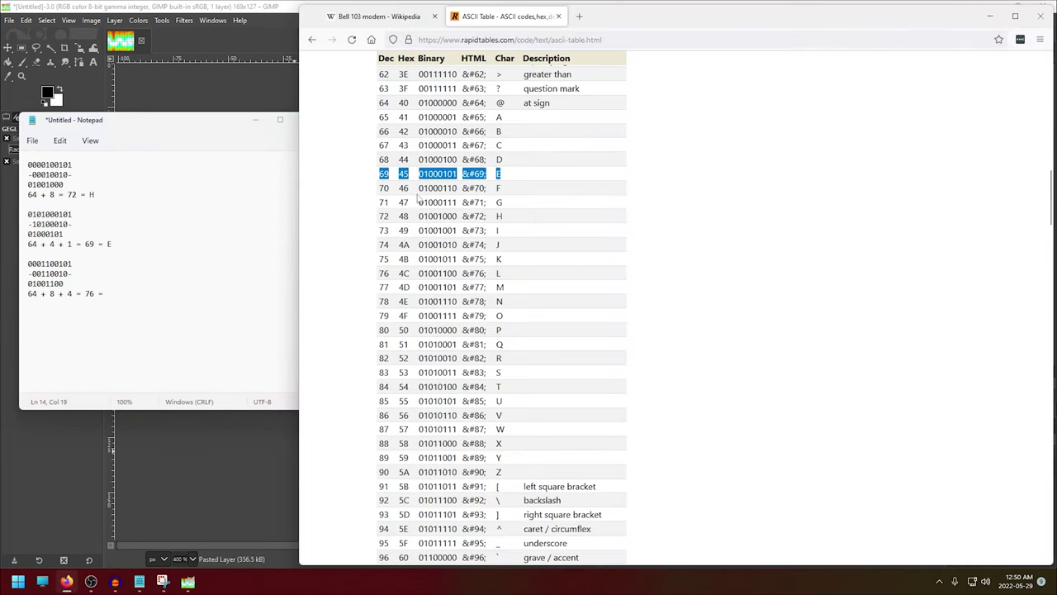
drag(378, 273, 510, 278)
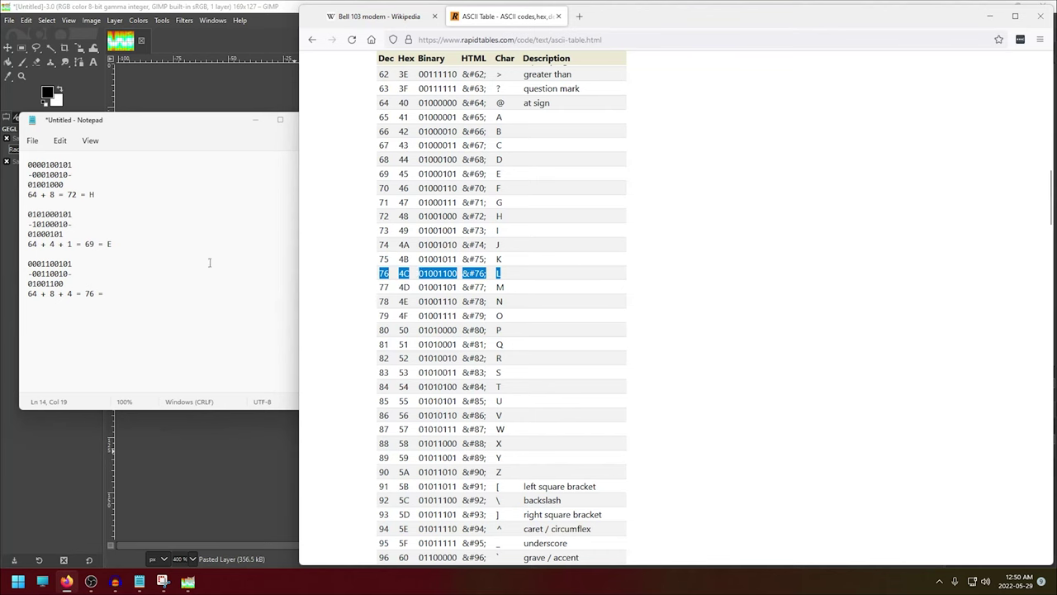
key(alt+Tab)
text(L)
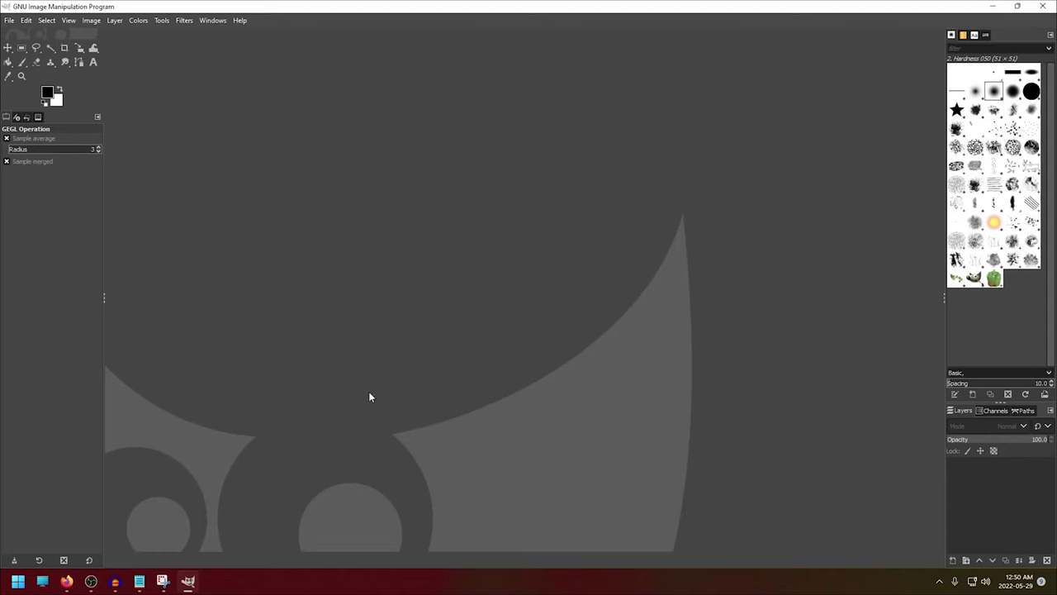
In GIMP, paste the captured fourth burst as a new image and apply a Grid filter whose vertical lines separate the bits.
key(ctrl+shift+v)
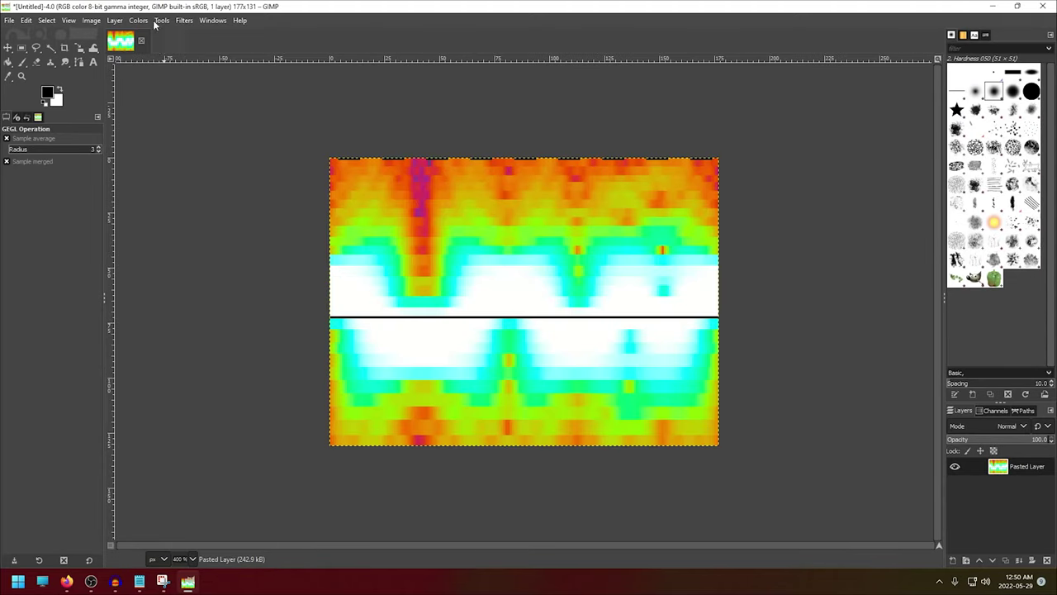
click(185, 20)
click(444, 438)
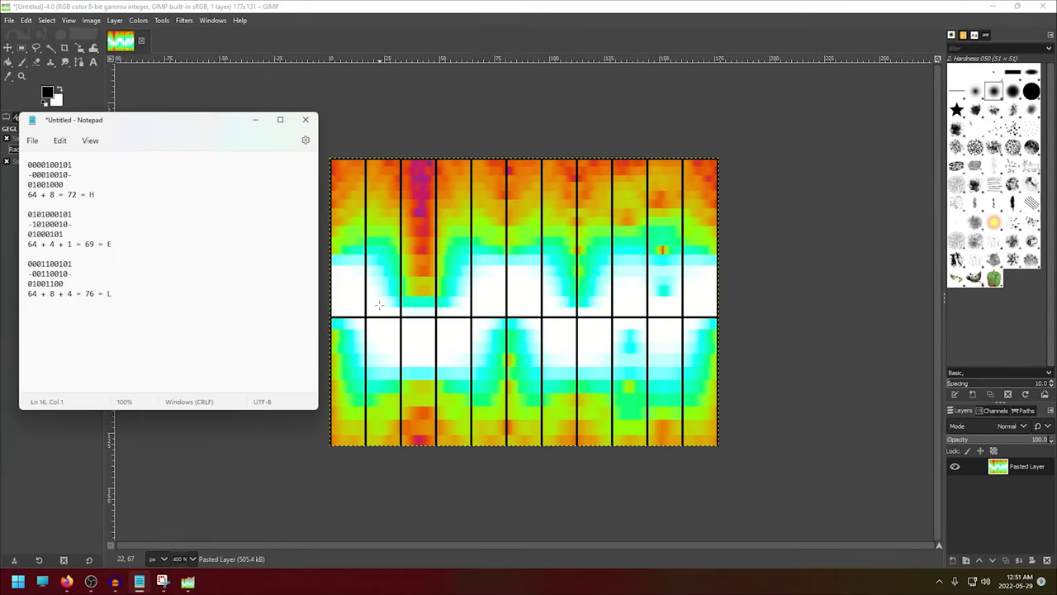
text(00)
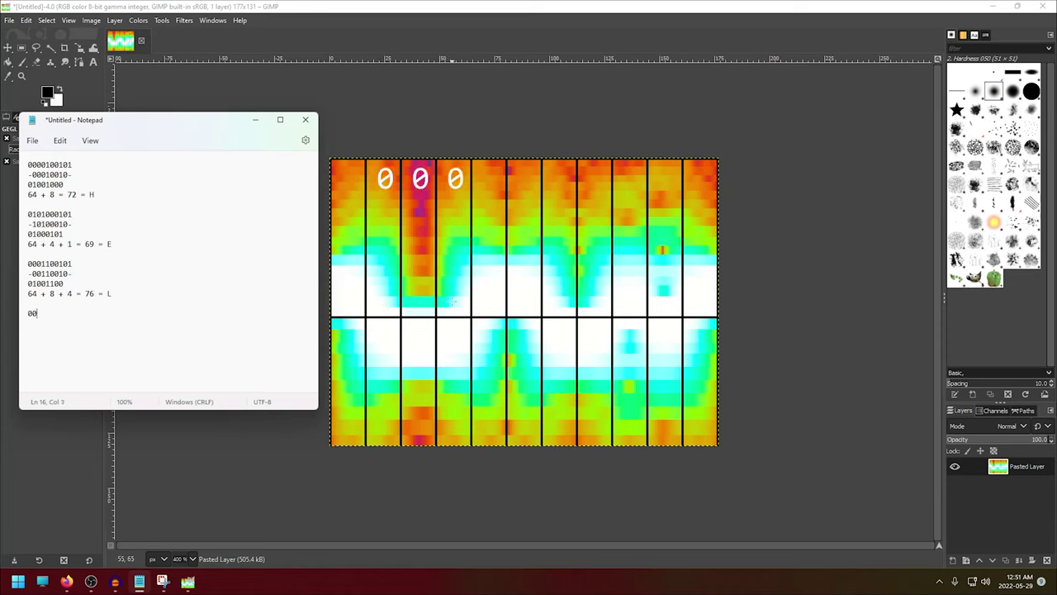
text(011001)
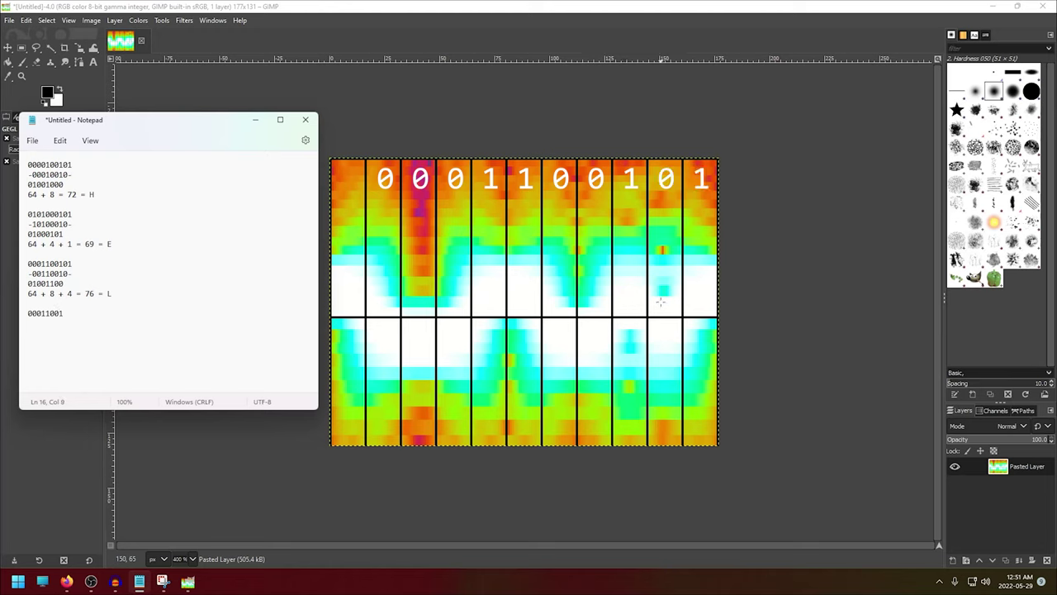
text(01)
key(Return)
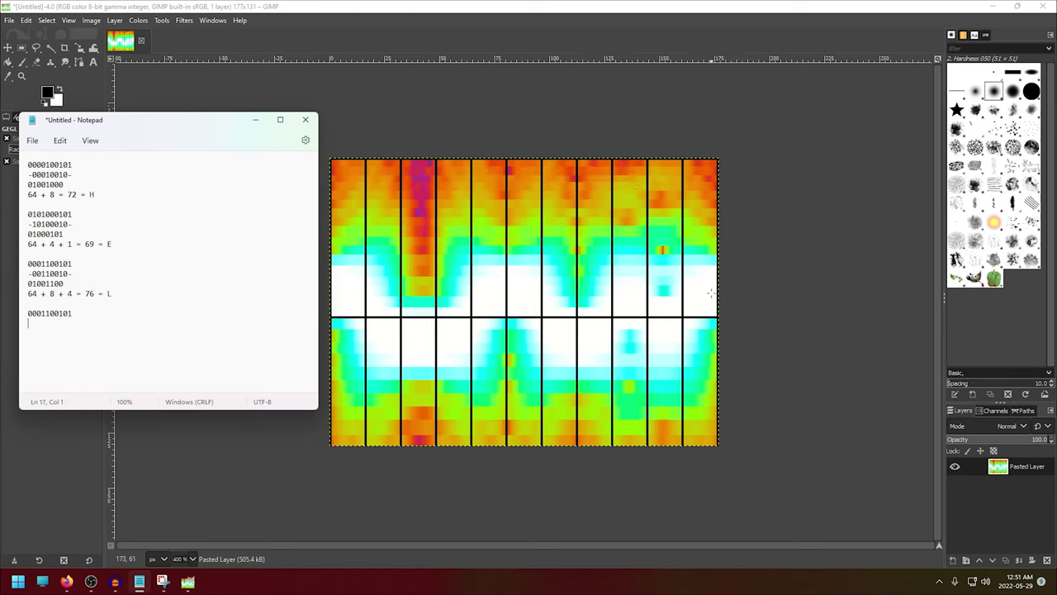
Copy the third character's data bits, reversed byte and L result lines beneath the fourth character's bits.
double_click(78, 264)
drag(112, 293, 27, 273)
key(ctrl+c)
click(91, 316)
key(Return)
key(ctrl+v)
key(Return)
key(Return)
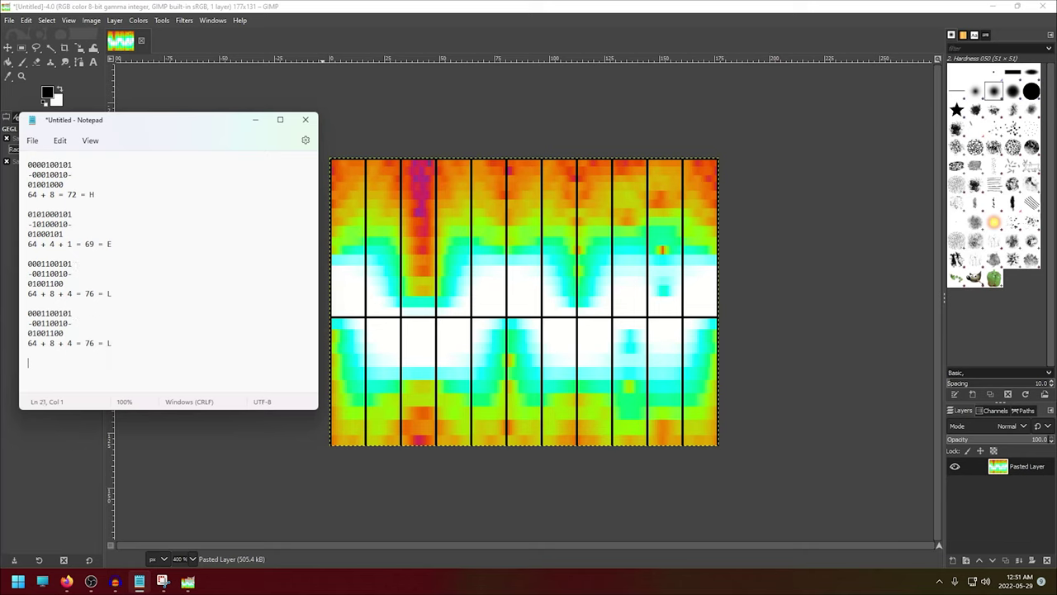
Switch to Audacity, select the fifth tone burst from about 24.640 to 24.677 seconds and capture its highlighted area with Snipping Tool.
mouse_move(126, 584)
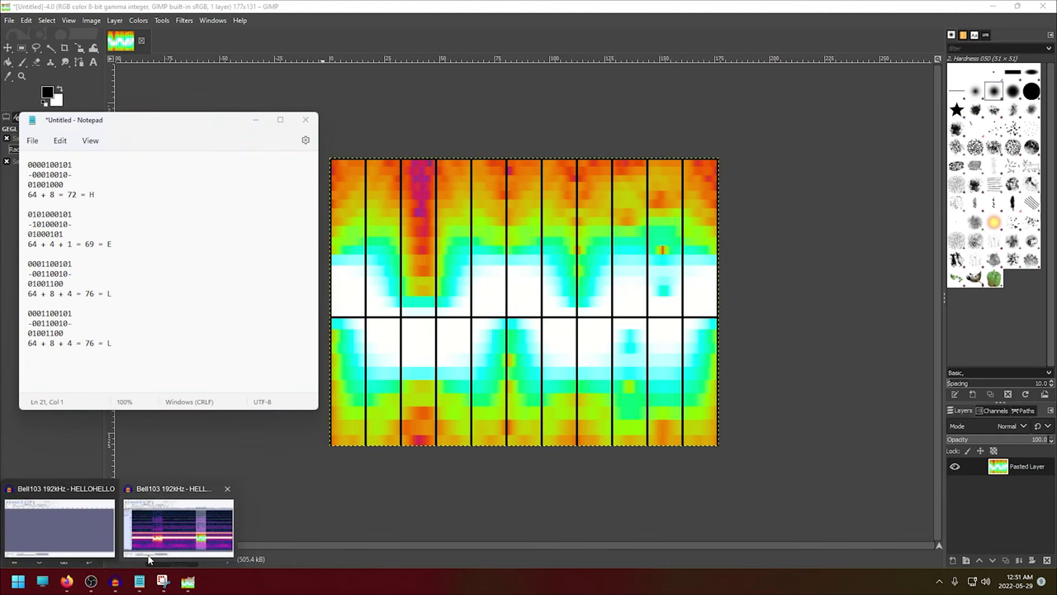
click(115, 582)
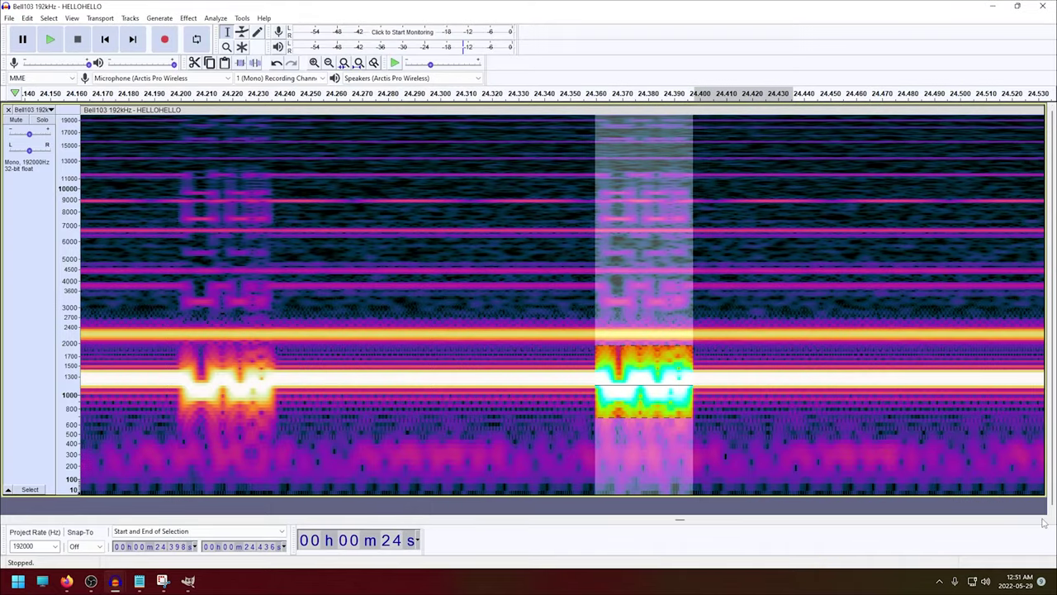
scroll(562, 305, right, 3)
drag(350, 343, 447, 415)
key(super+shift+s)
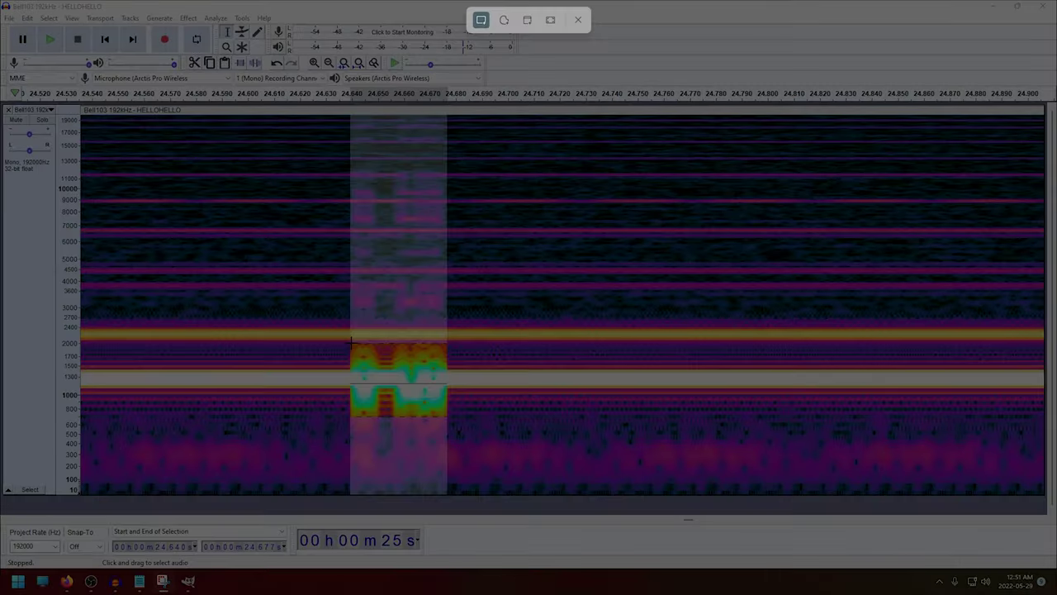
drag(351, 343, 446, 417)
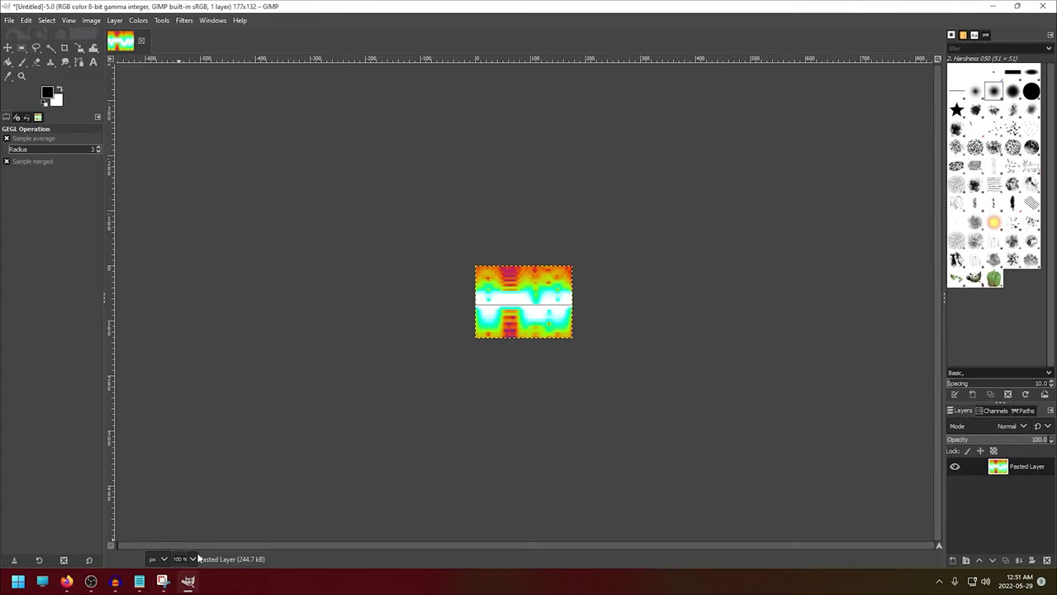
Apply a Grid filter to the pasted fifth burst in GIMP, adjusting the X offset so the vertical lines separate the bits.
click(184, 20)
mouse_move(345, 282)
click(425, 320)
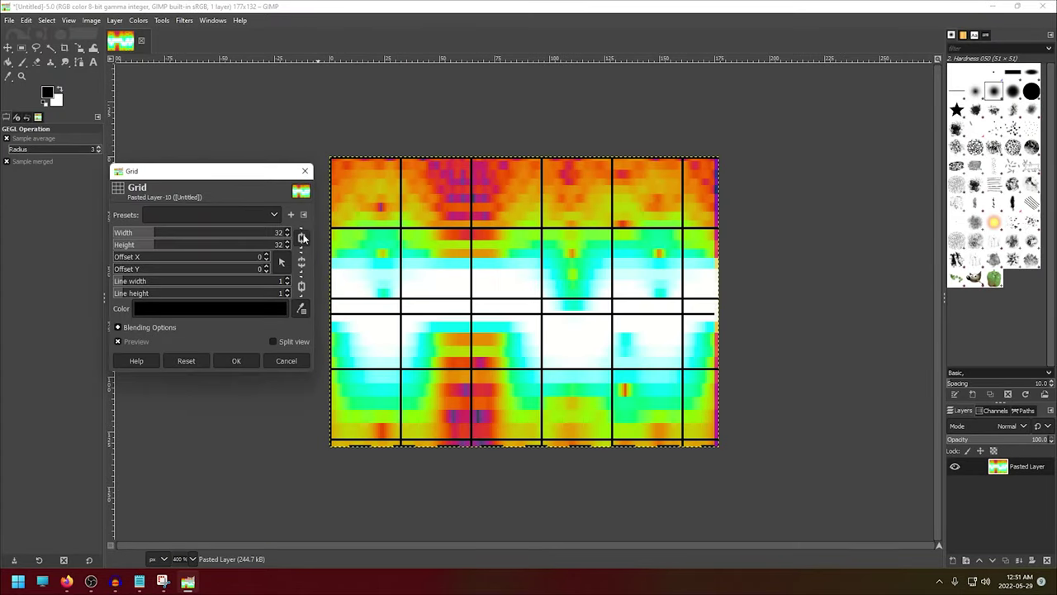
click(266, 259)
click(236, 360)
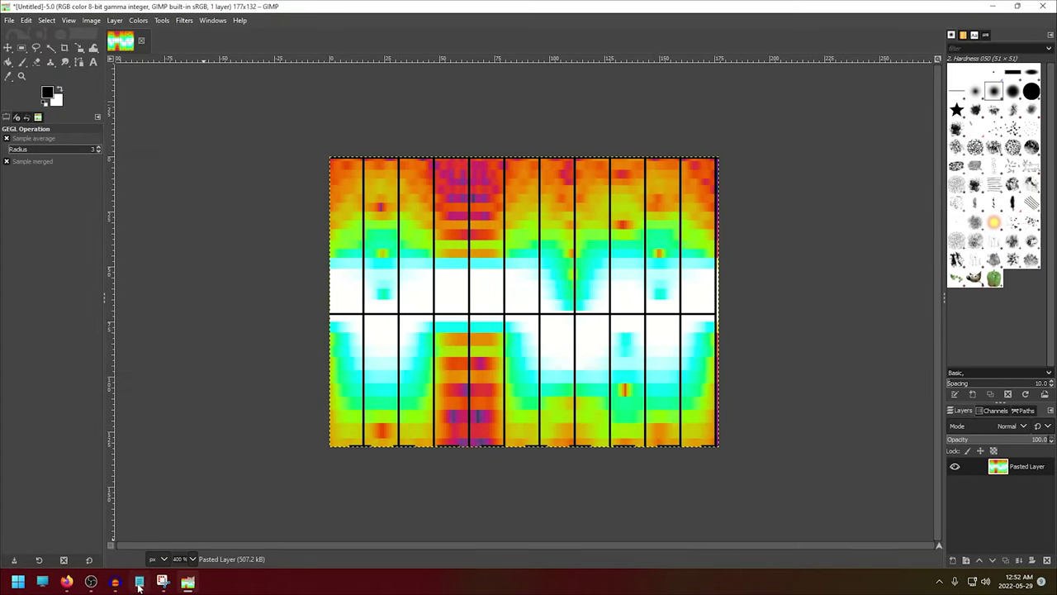
click(139, 582)
text(0)
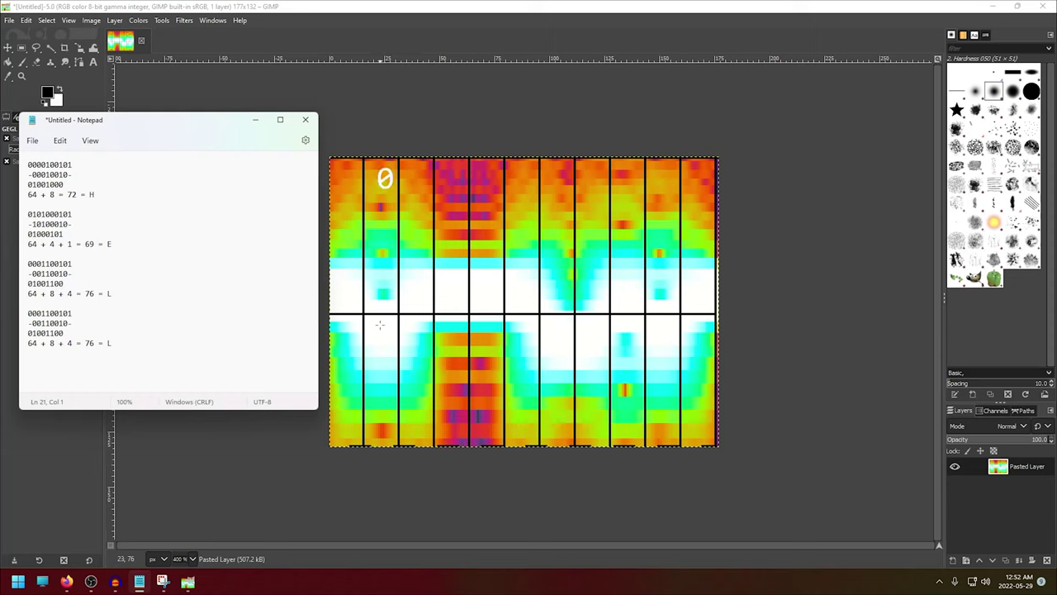
text(1111)
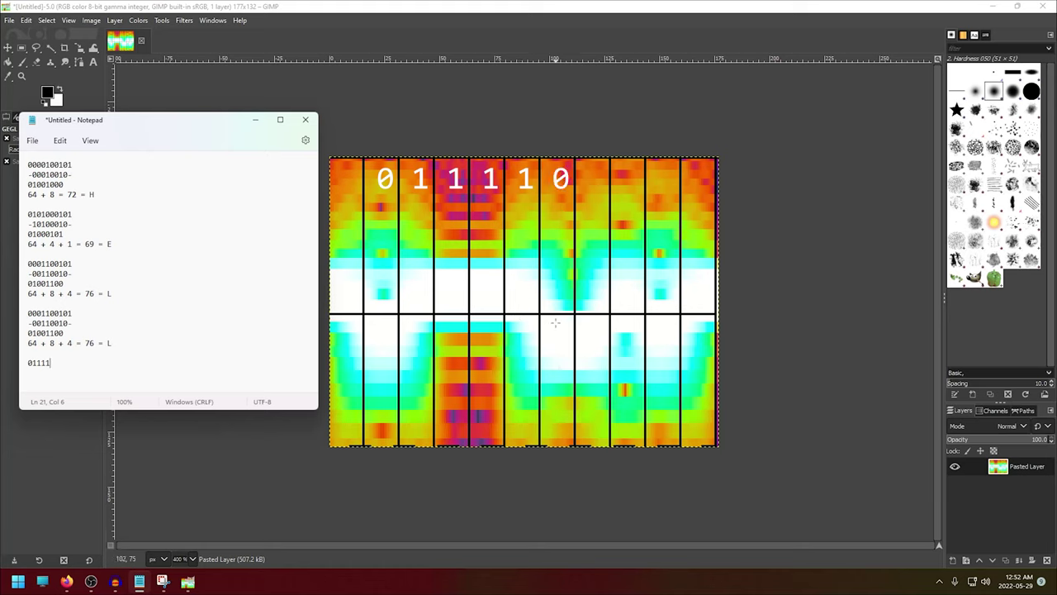
text(00)
text(1)
text(01)
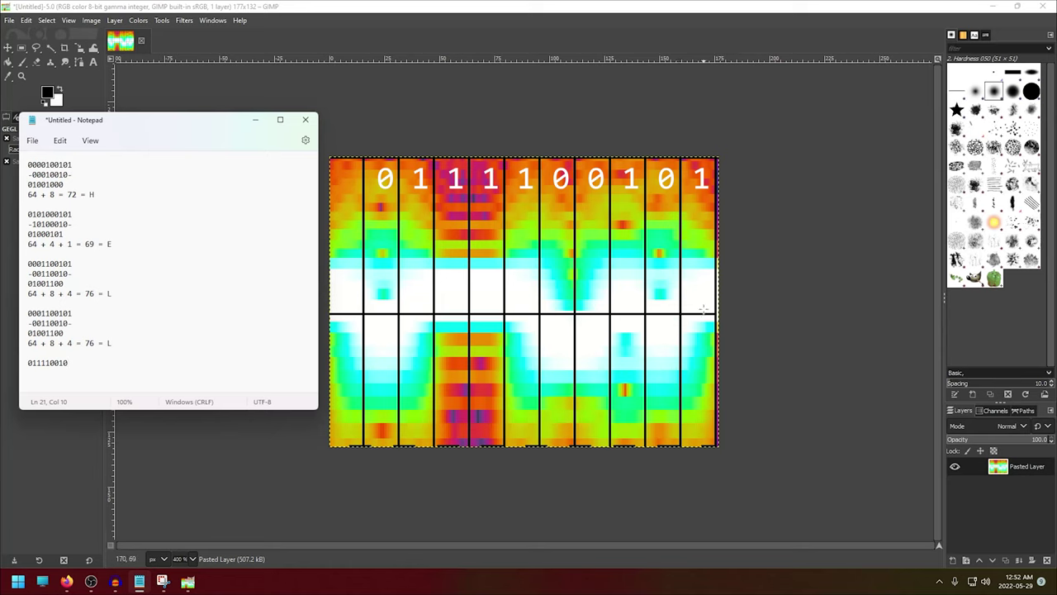
Work out the fifth character by noting its data bits -11110010-, the reversed byte 01001111 and the sum 64 + 8 + 4 + 2 + 1 = 79 =.
key(Return)
text(-11)
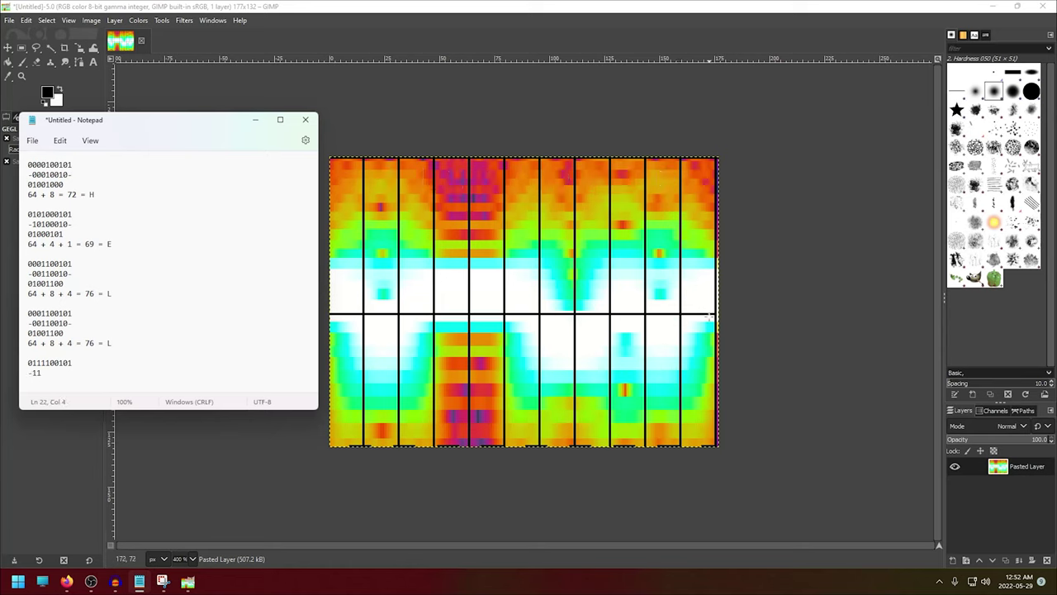
text(110010-)
key(Return)
text(01001111)
key(Return)
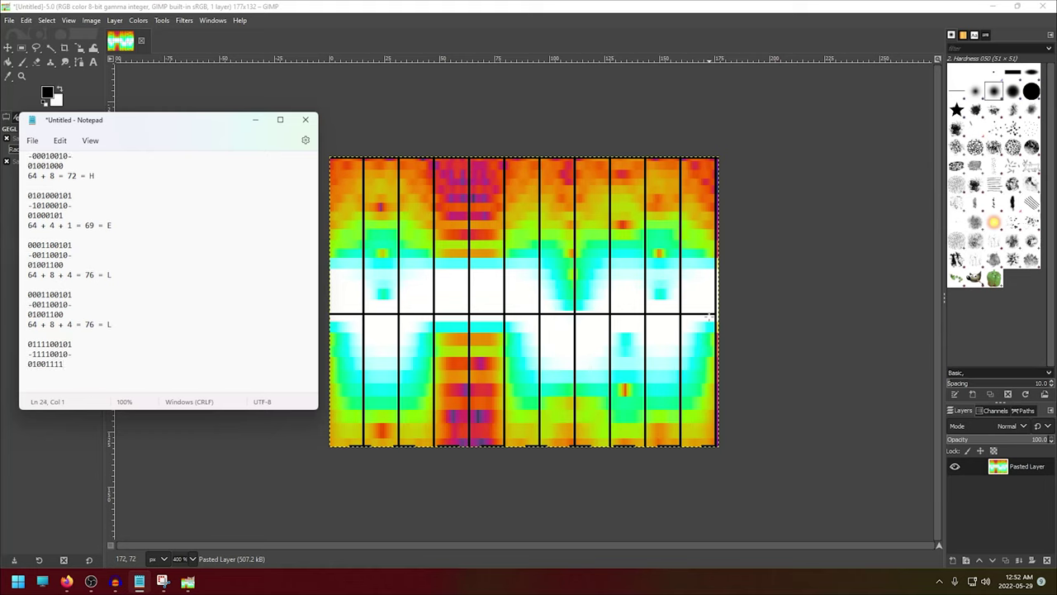
text(64 + 8 + 4 + 2 + 1 = 79 =)
Look up decimal 79 in the browser's ASCII table and complete the fifth character's Notepad line with O.
click(66, 582)
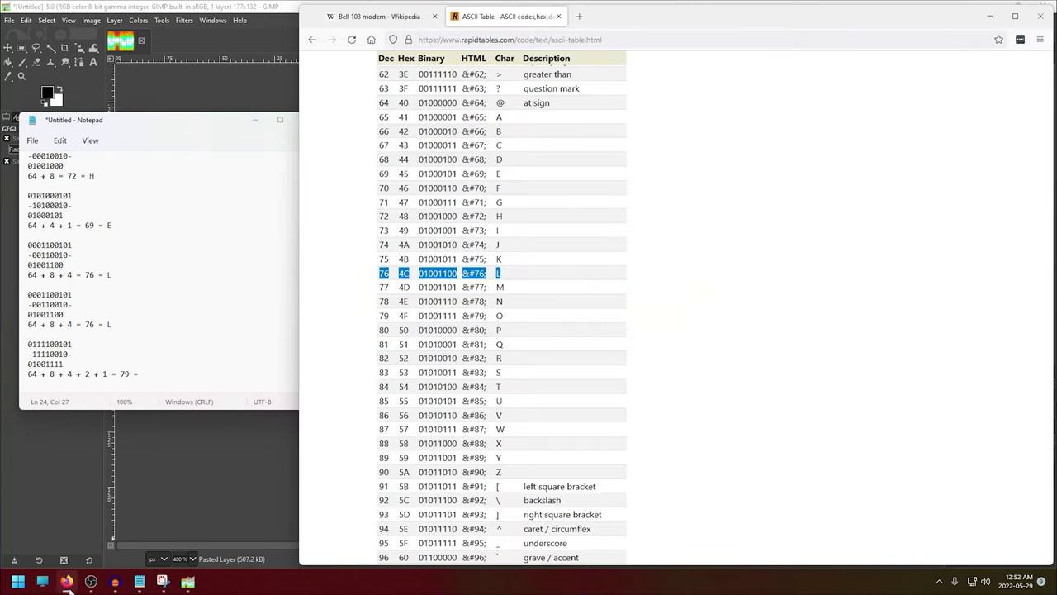
drag(381, 317, 506, 319)
click(198, 366)
text(O)
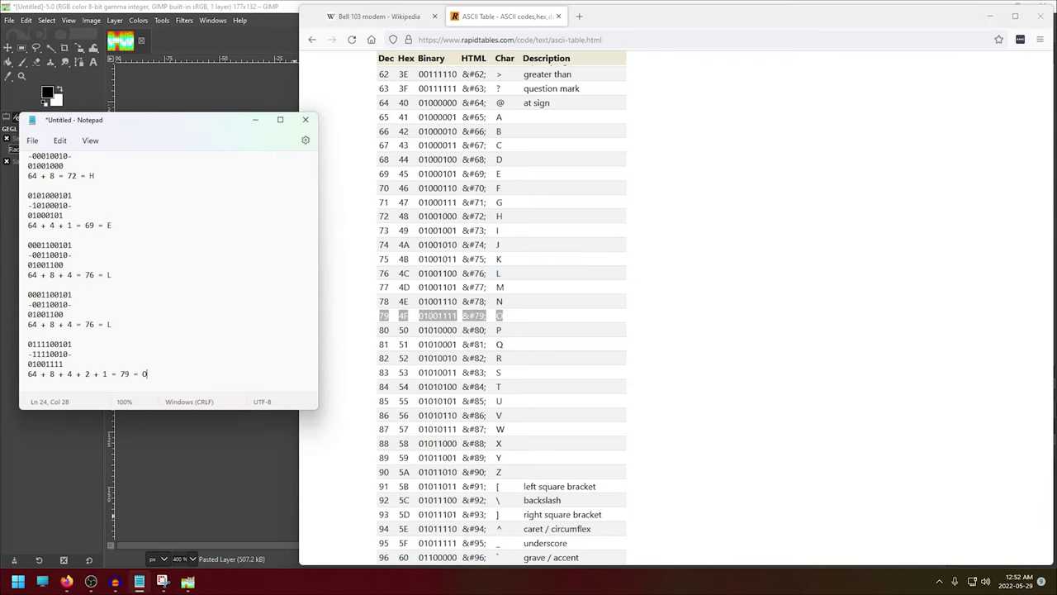
Write the decoded word HELLO below the last character's lines, separated by blank lines.
key(Return)
key(Return)
text(HELL)
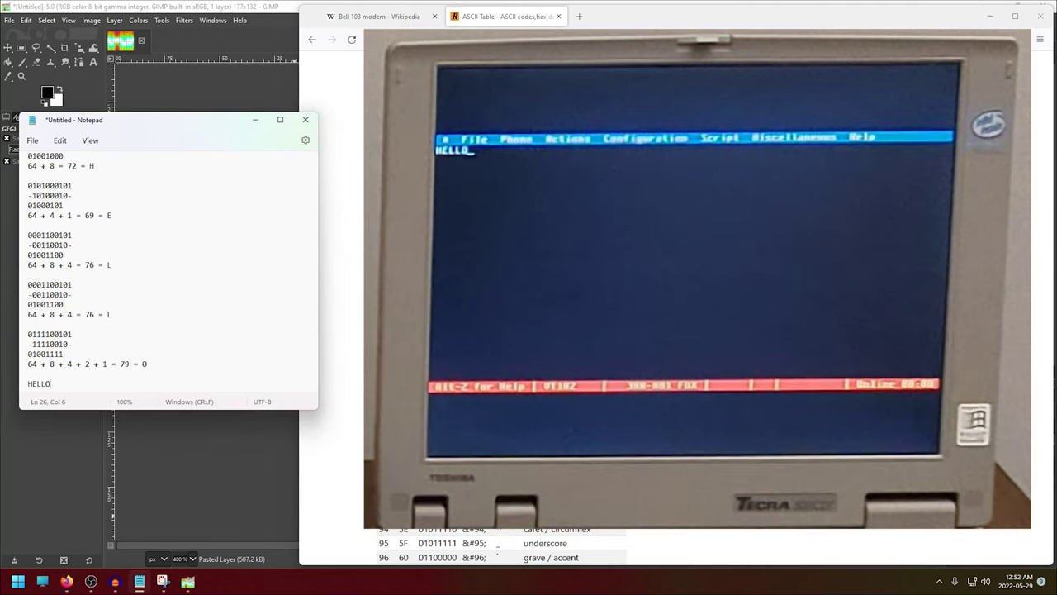
text(O)
key(Return)
key(Return)
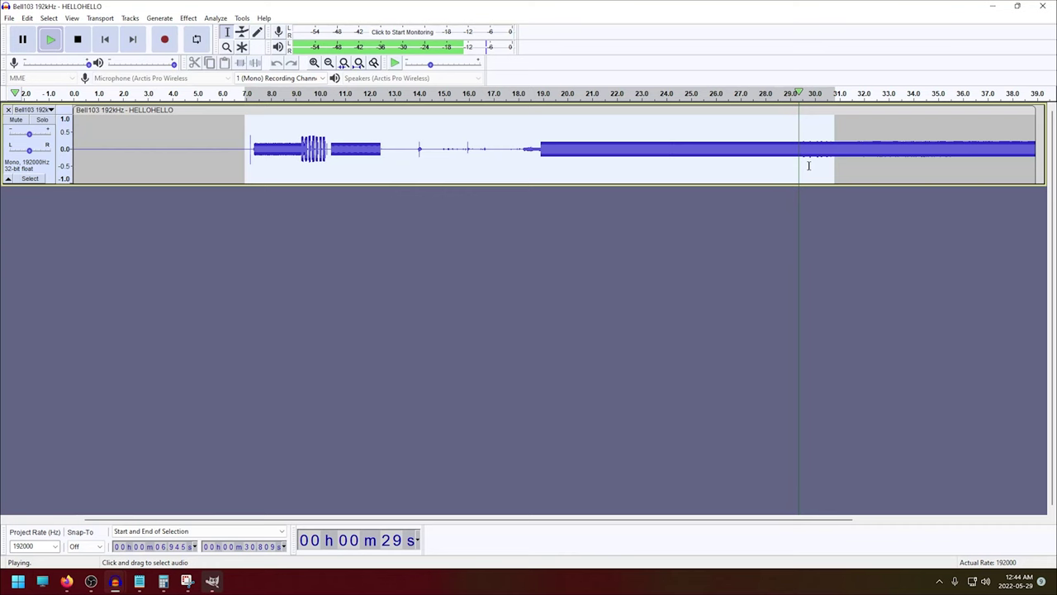
click(74, 45)
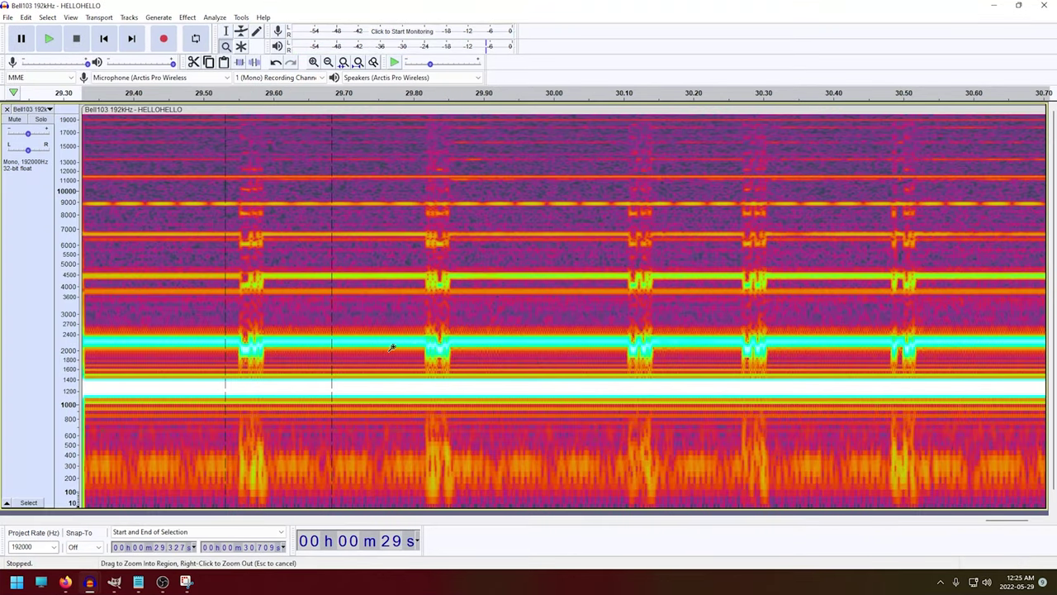
drag(466, 350, 470, 350)
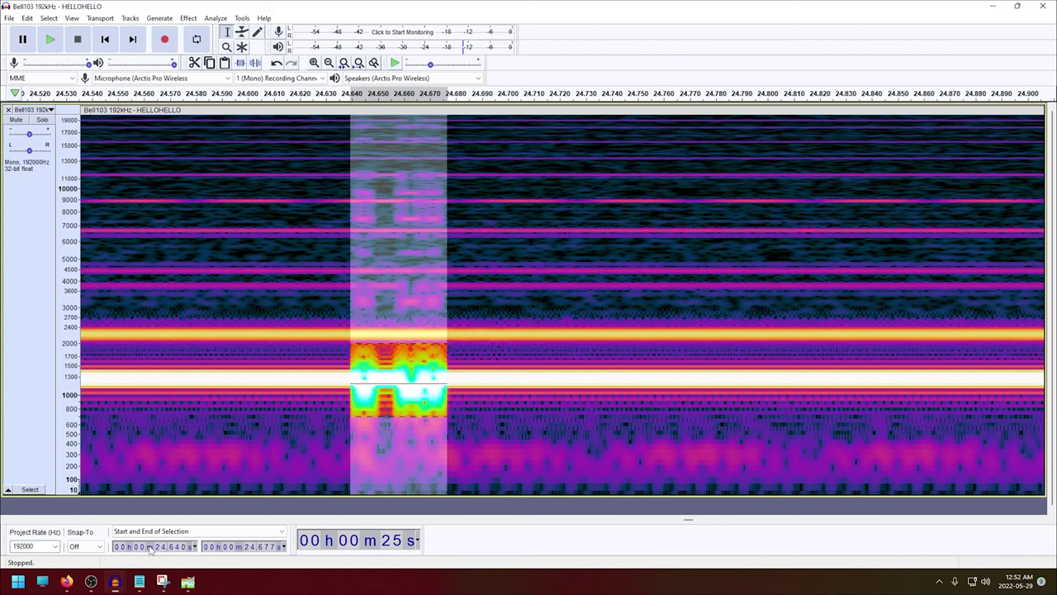
In Audacity, select the fifth burst from about 24.643 to 24.675 seconds and note 24.675 - 24.643 = in Notepad.
click(359, 368)
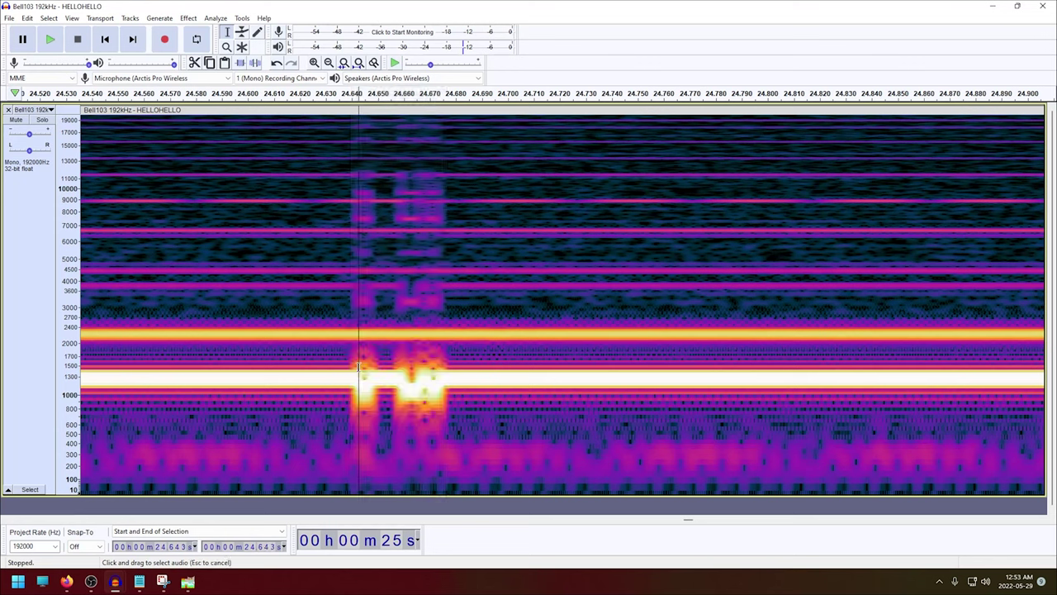
drag(358, 368, 442, 397)
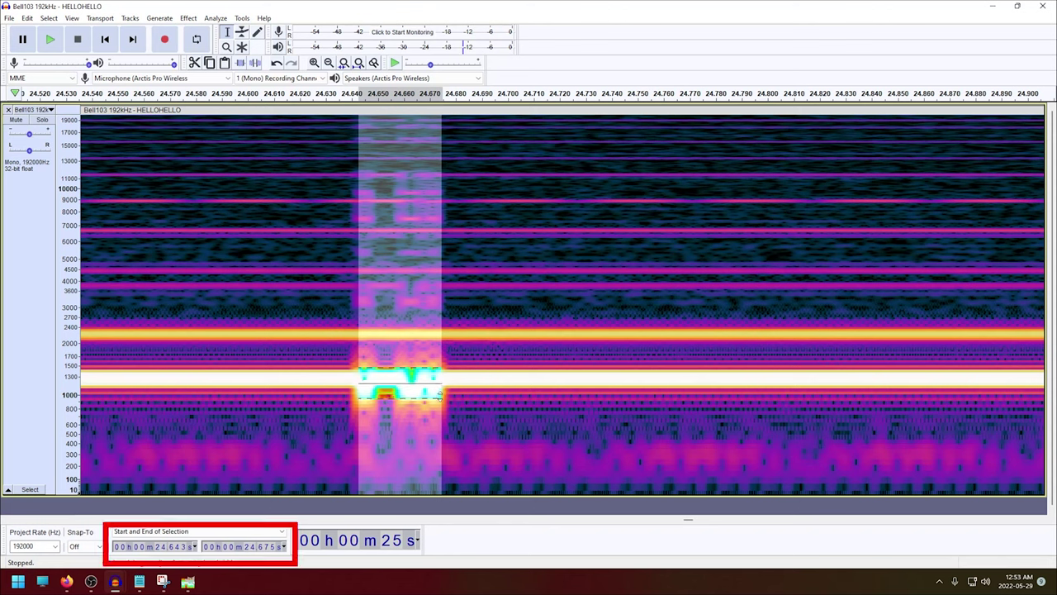
click(139, 584)
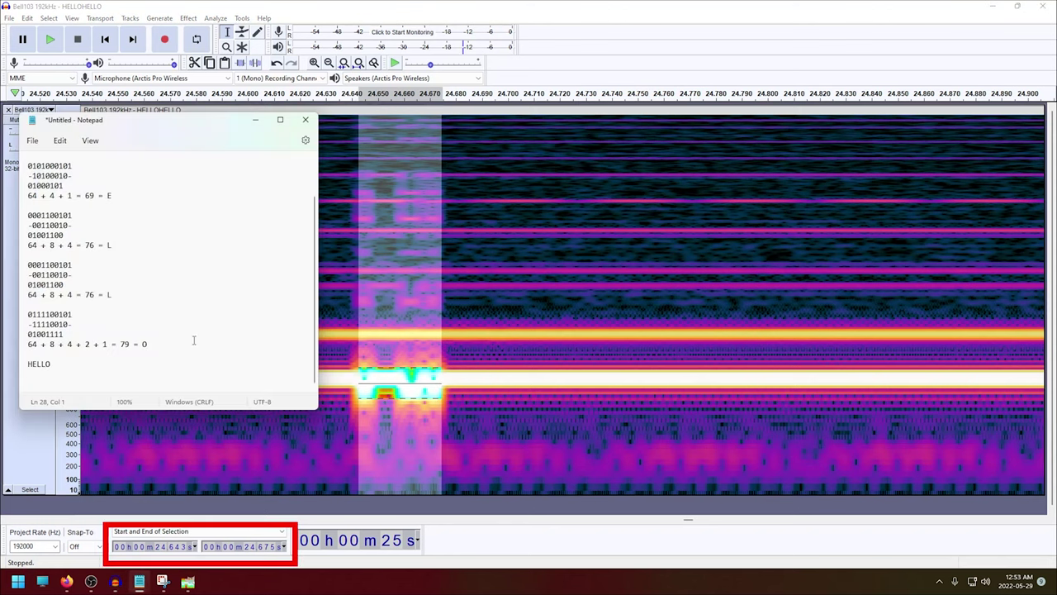
text(24.675 - 24.643 =)
Find and open the Windows Calculator.
key(super)
text(calculator)
key(Return)
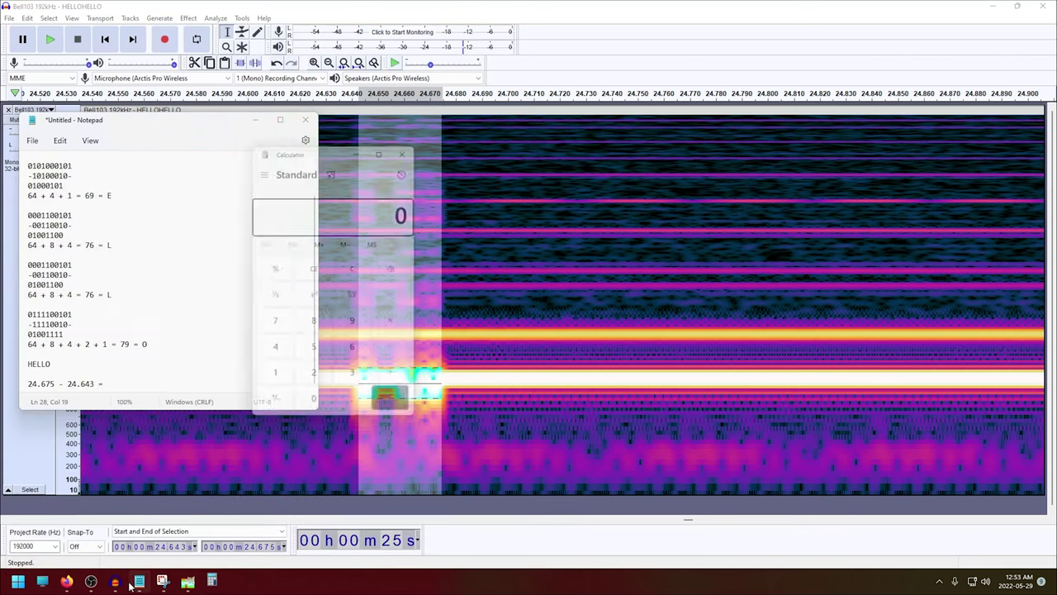
Move the Calculator clear of the Notepad notes and calculate 24.675 - 24.643.
drag(316, 143, 520, 144)
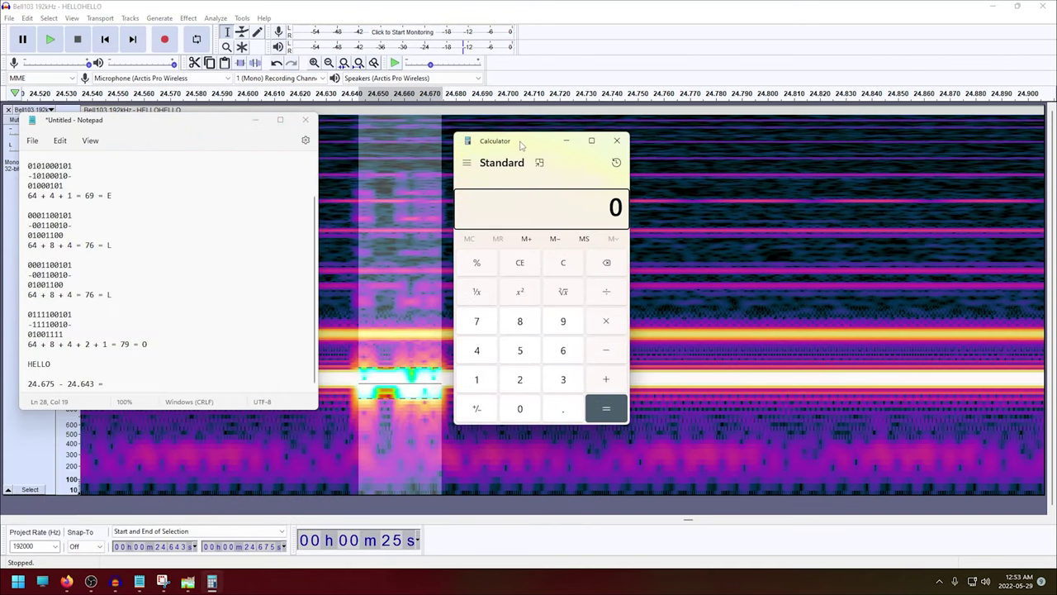
text(24.675 - )
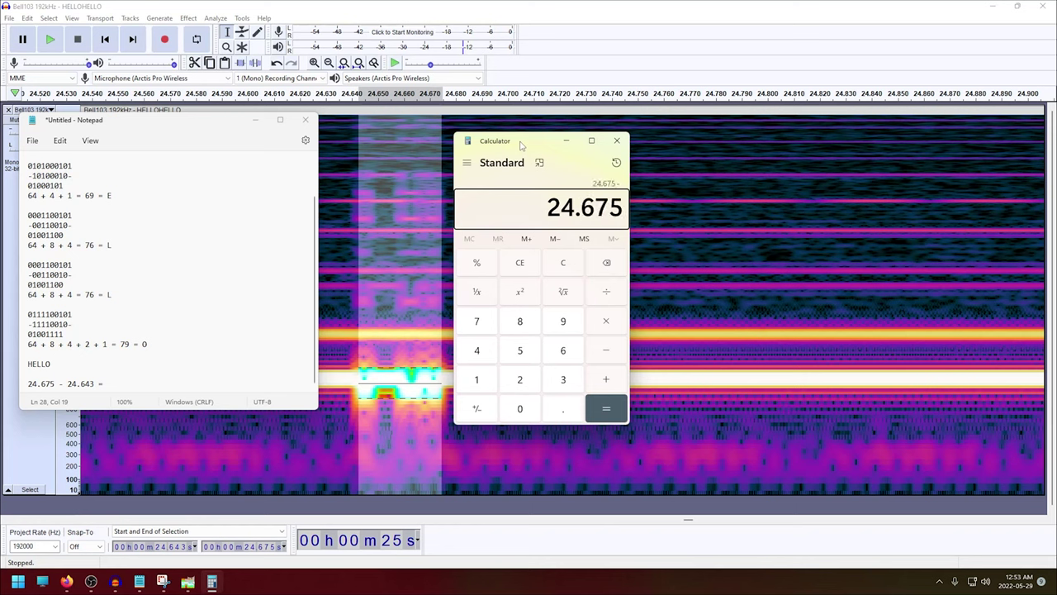
text(24.)
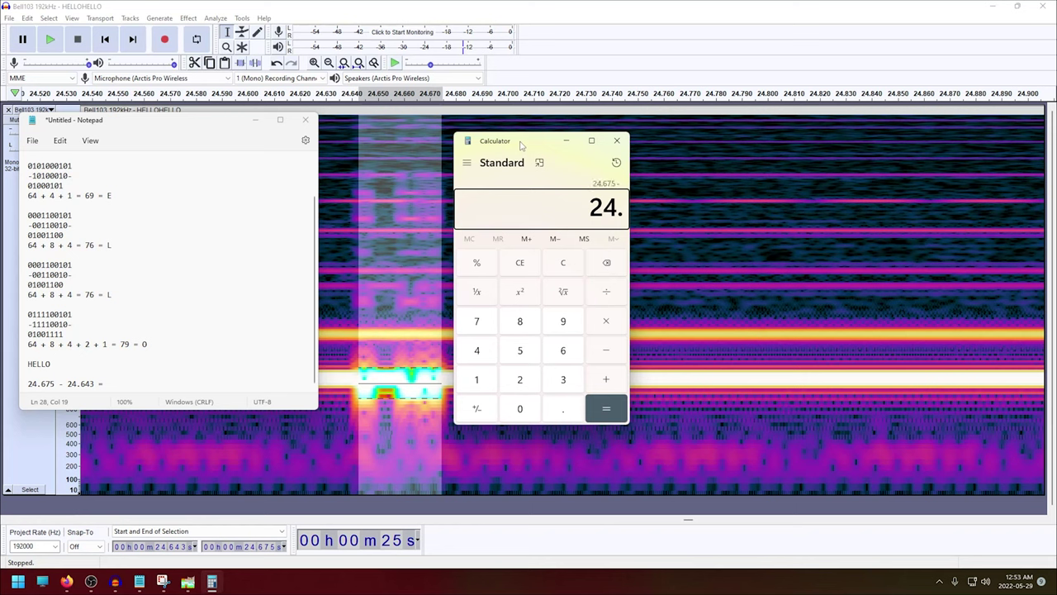
text(643)
key(Return)
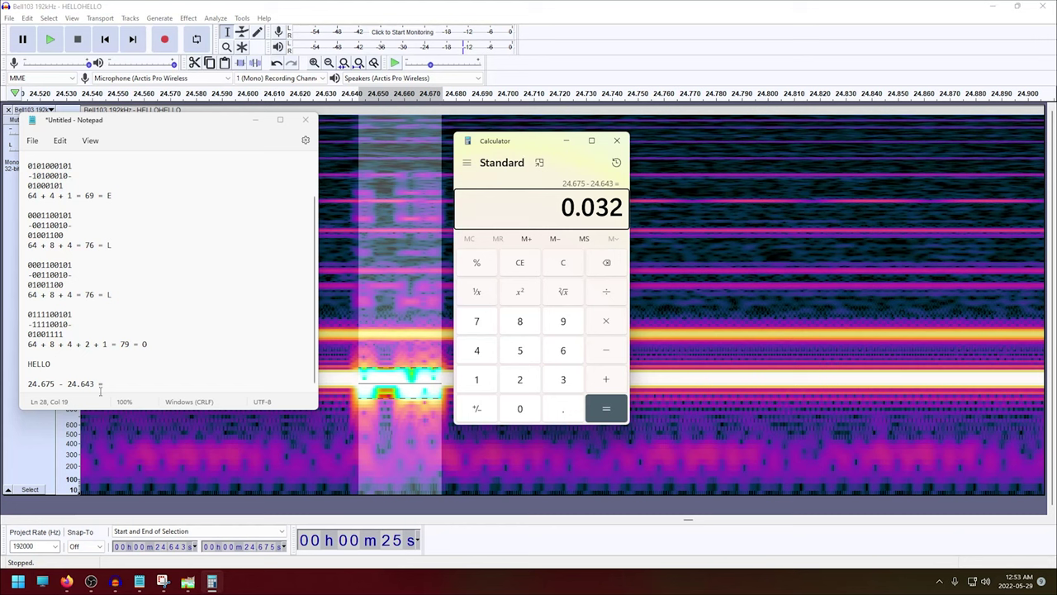
Complete the 24.675 - 24.643 line in Notepad with 0.032s for 10 bits.
click(130, 385)
text(0.032)
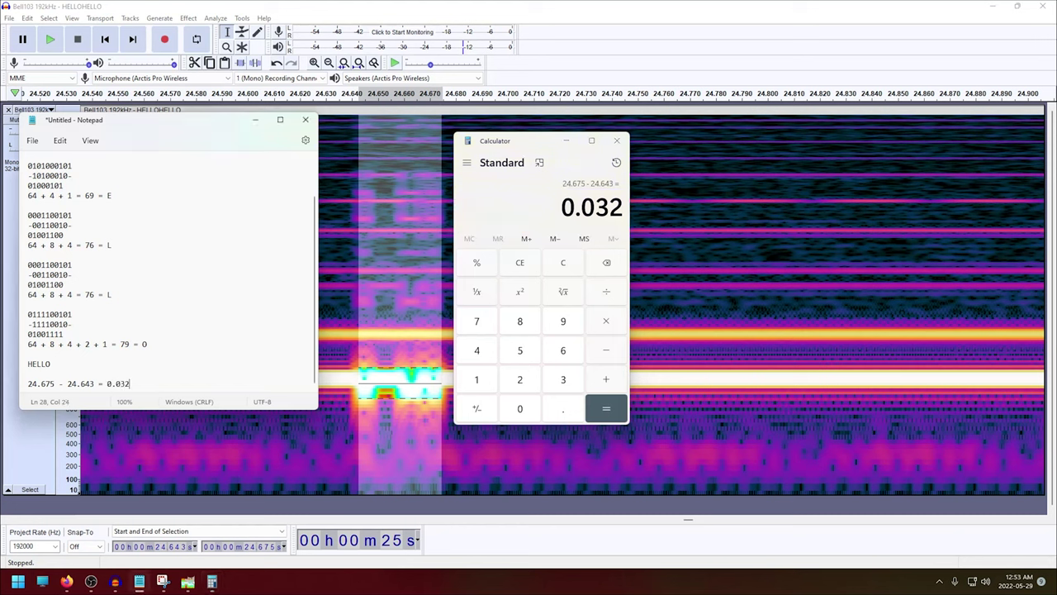
text(s for 10 bits)
Below a blank line in the notes, write 300 baud = 300 symbols/s = 1/300 s/symbol =.
key(Return)
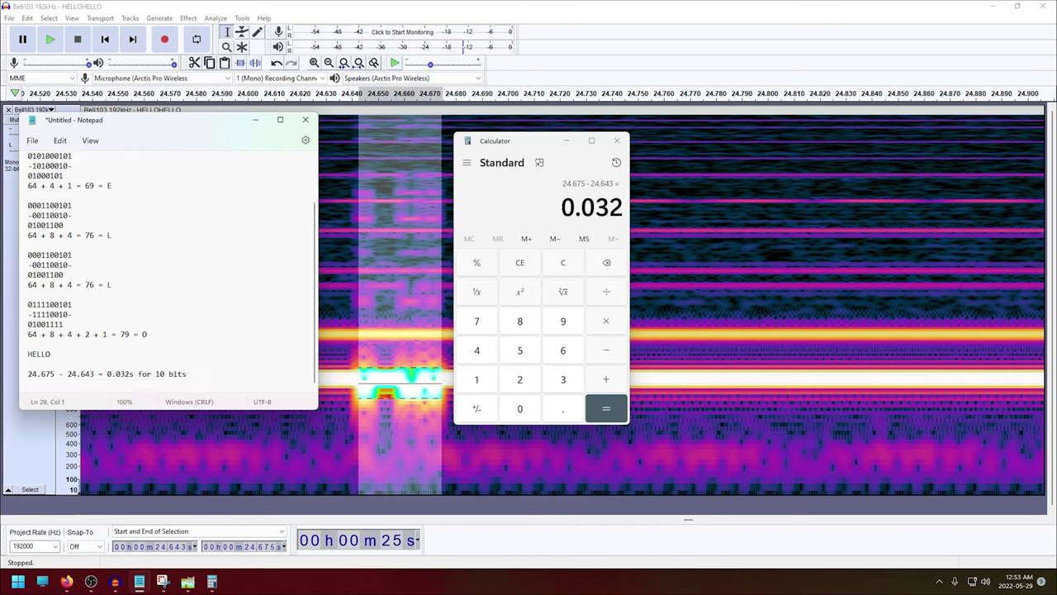
key(Return)
text(300 baud)
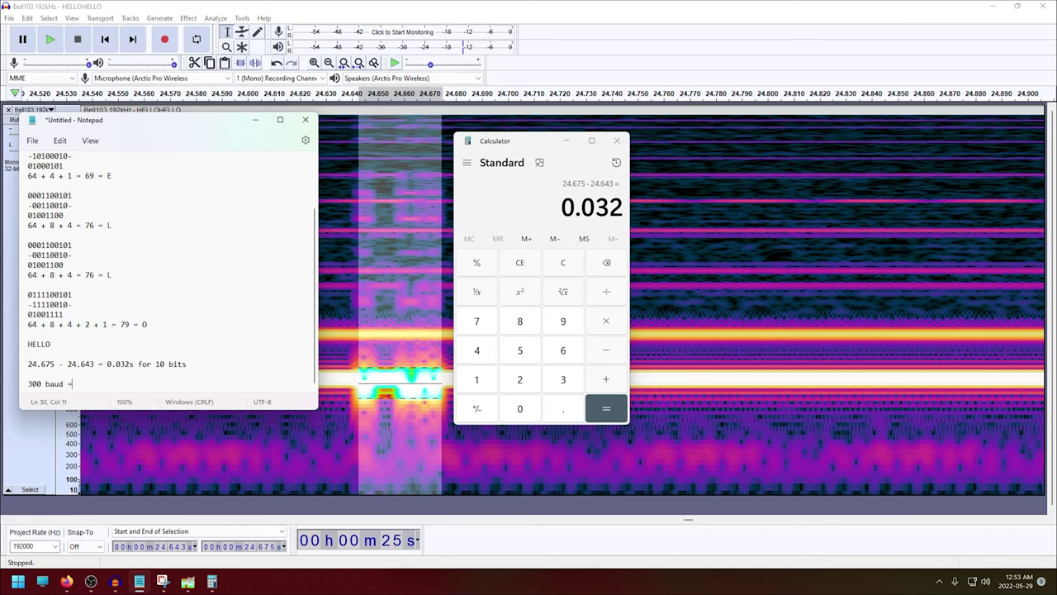
text( = 300 symbols/s = 1/300 s/symbol =)
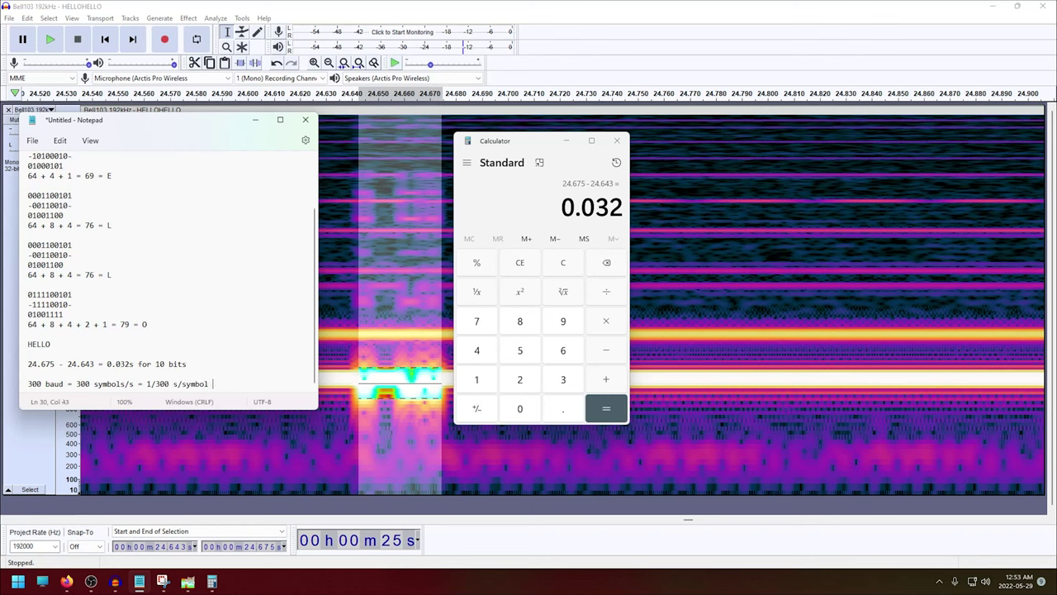
Calculate 1 ÷ 300 in the Calculator and complete the 300 baud line in Notepad with 0.0033s/symbol.
click(539, 146)
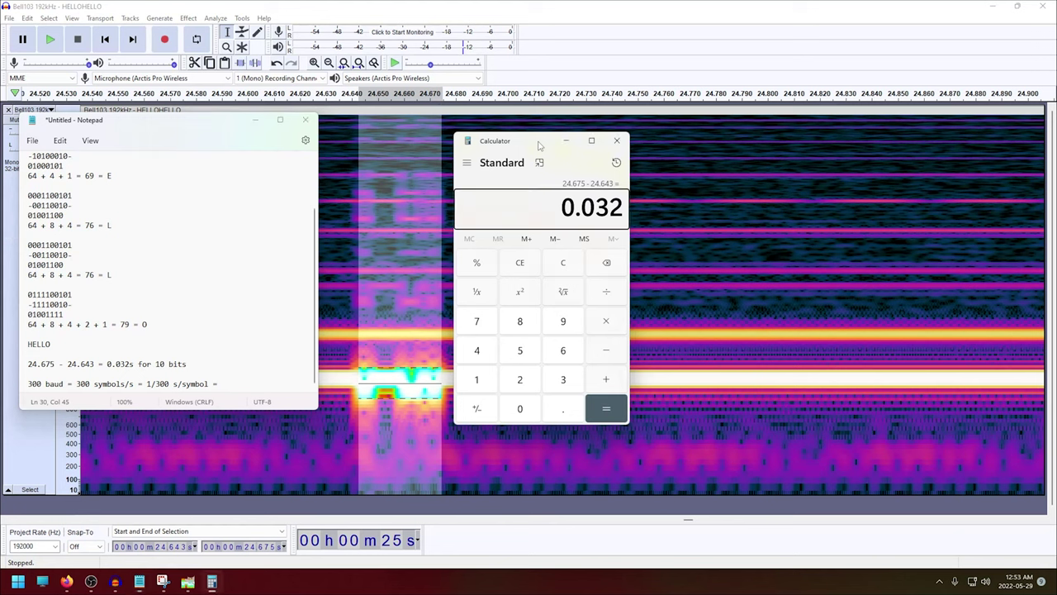
text(1)
text(300)
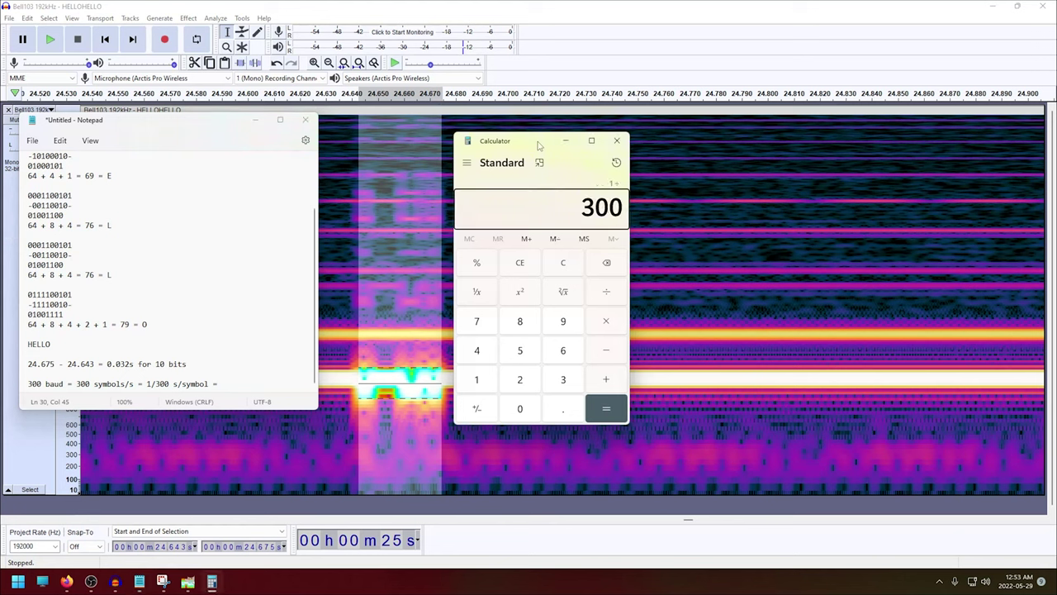
key(Return)
click(246, 384)
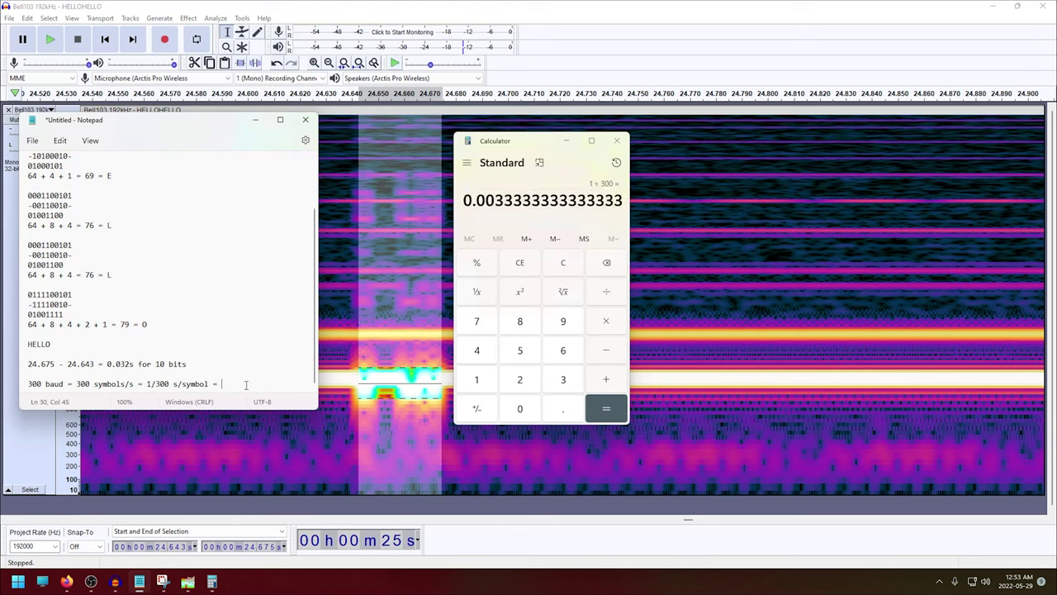
text(0.0033s/symbol)
Multiply the Calculator result by 10 and add the Notepad line 10 symbols = 10 bits = 0.033s for 10 bits.
key(Return)
text(10 symbols =)
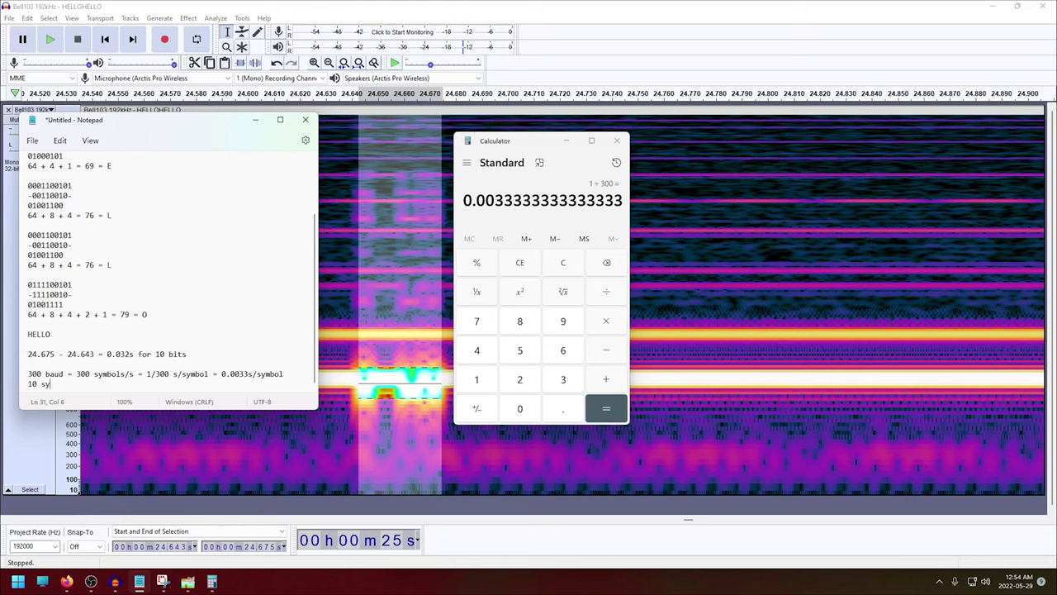
click(545, 152)
text(*10)
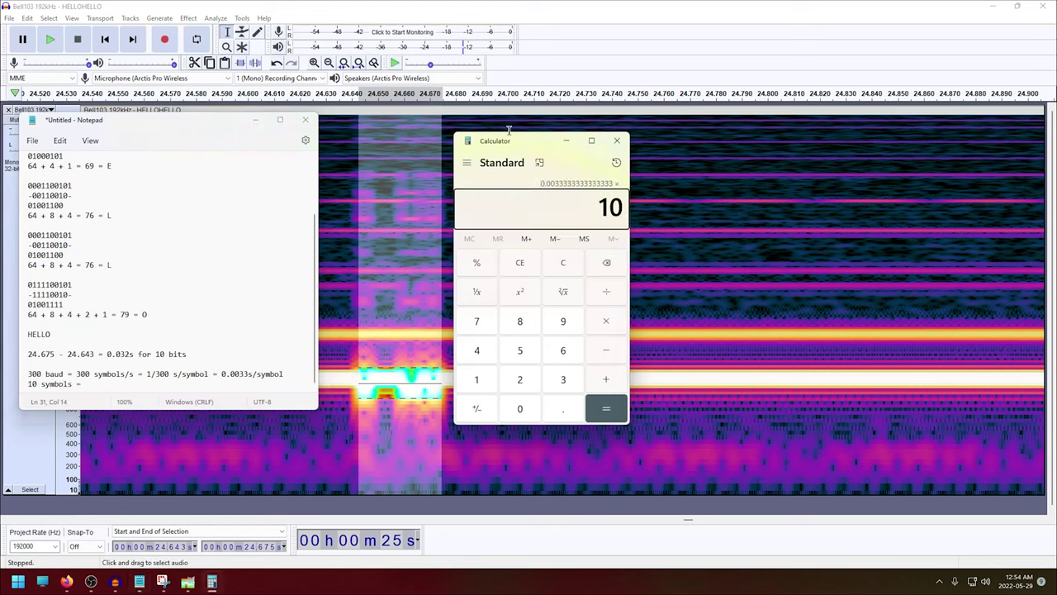
key(Return)
click(108, 385)
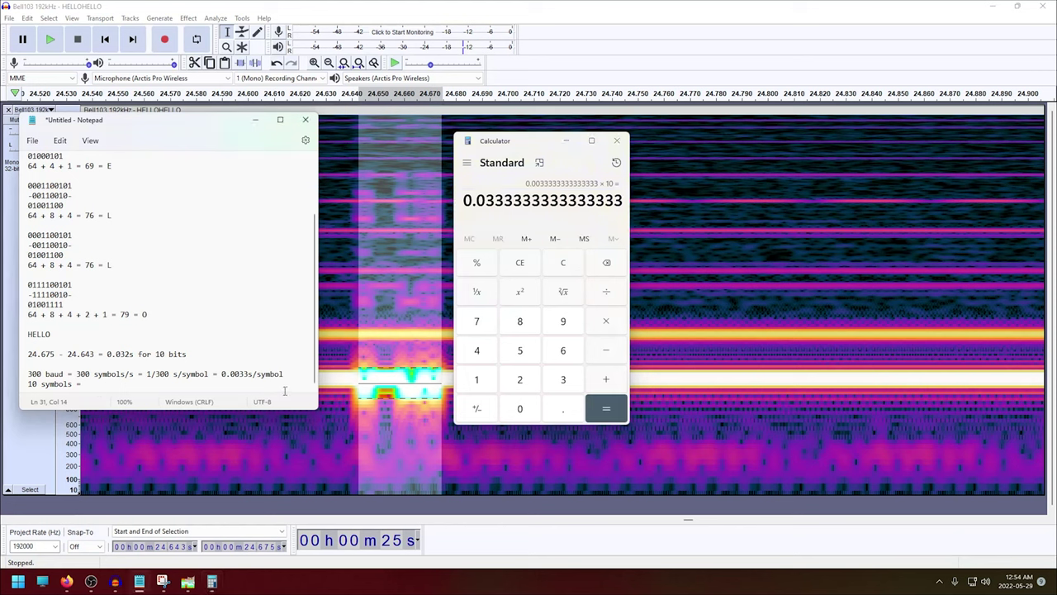
text(10 bits = 0.033s for 10 bits)
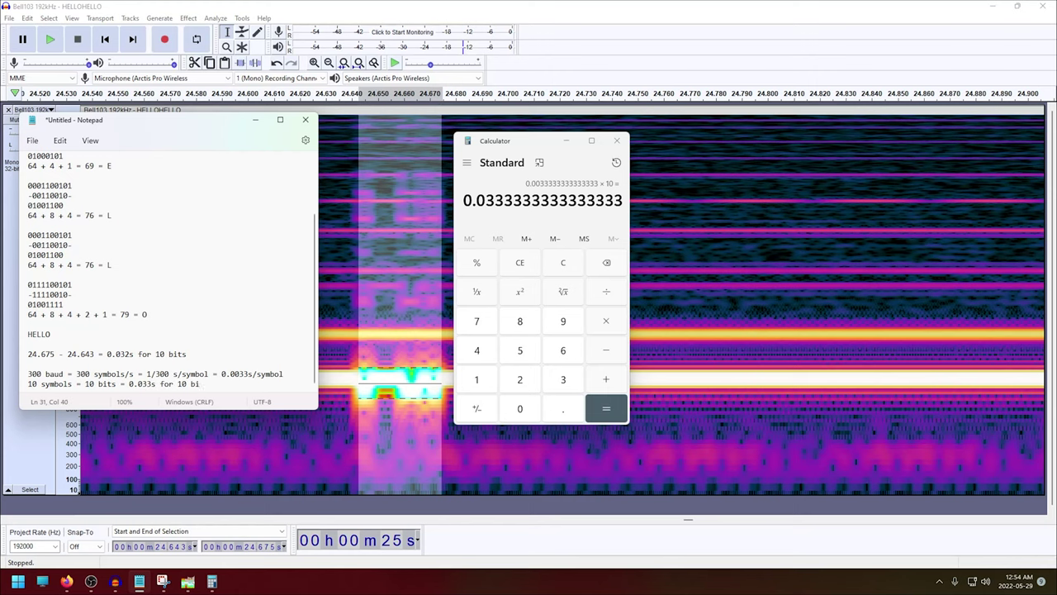